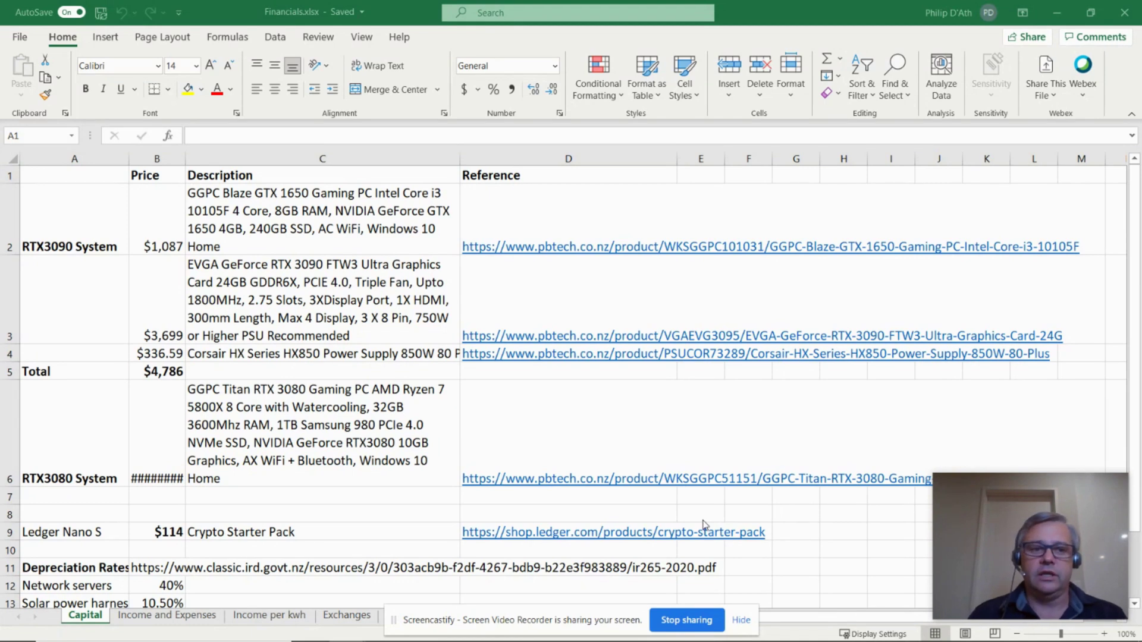
Step: Review the RTX3090 and RTX3080 System entries and the gaming PC's $1,087 price
{"action": "left_click", "coordinate": [78, 239]}
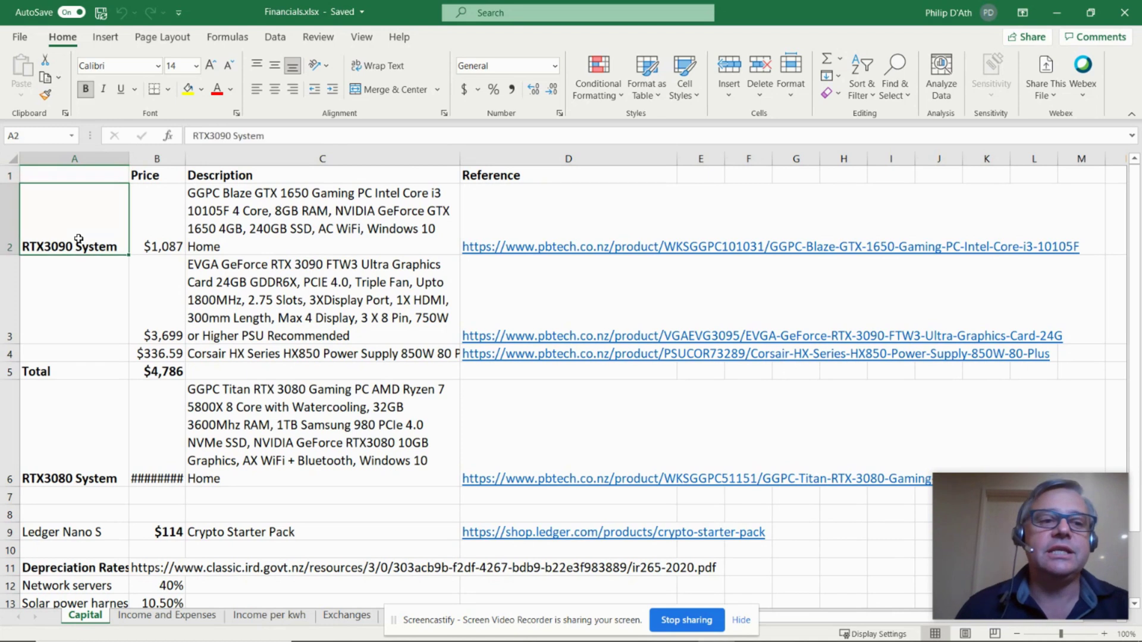
{"action": "left_click", "coordinate": [63, 470]}
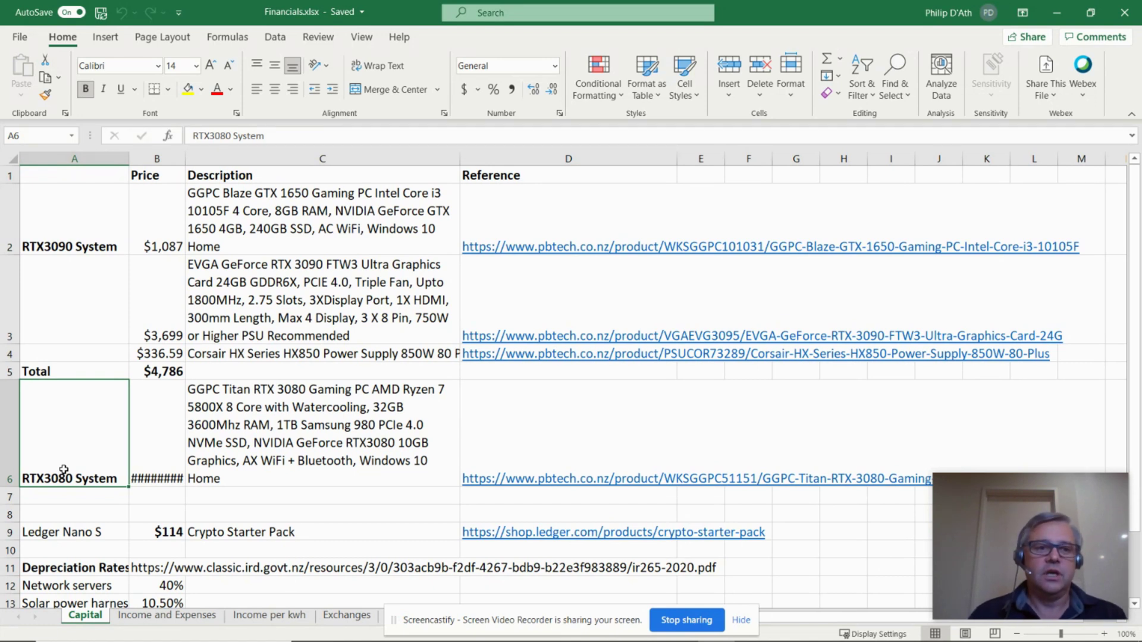
{"action": "left_click", "coordinate": [60, 236]}
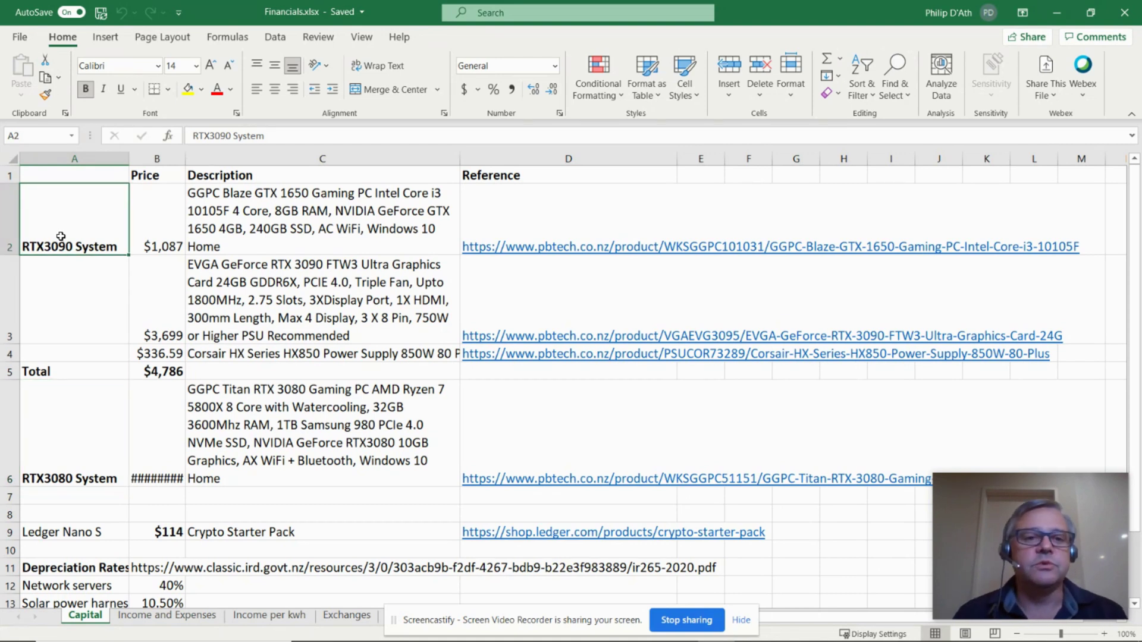
{"action": "key", "text": "Right"}
{"action": "key", "text": "Right"}
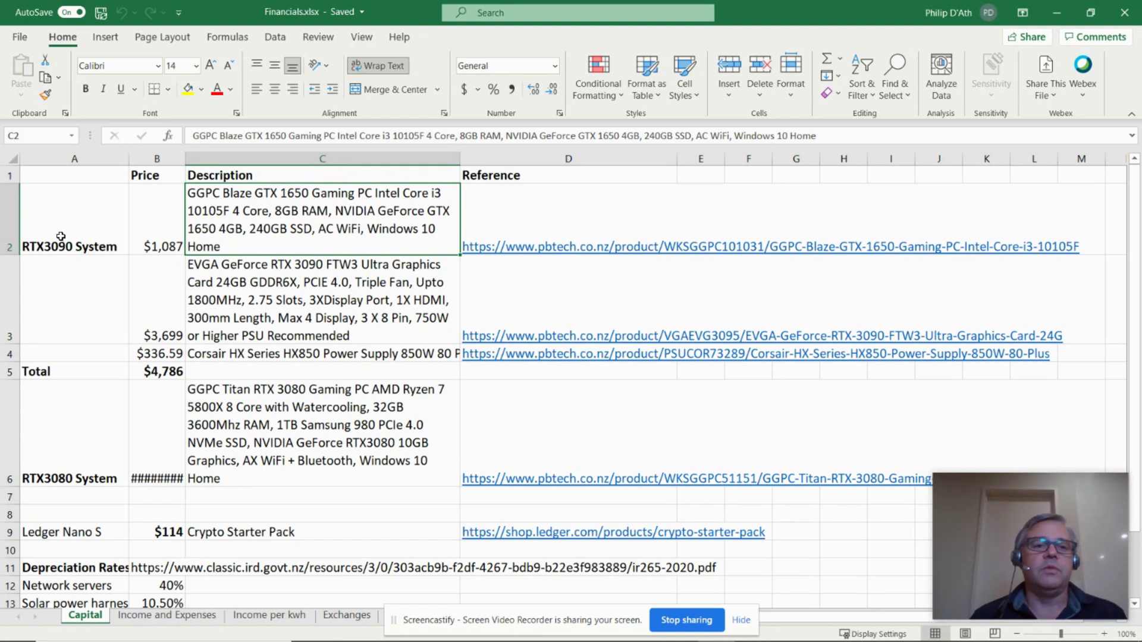
{"action": "key", "text": "Left"}
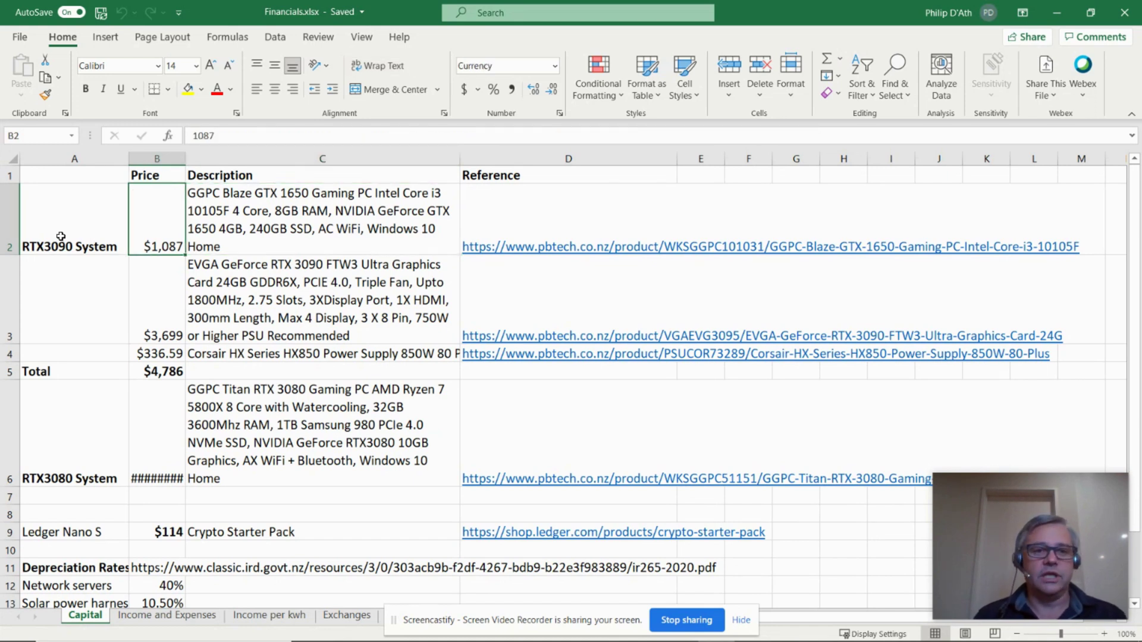
{"action": "key", "text": "Down"}
{"action": "key", "text": "Right"}
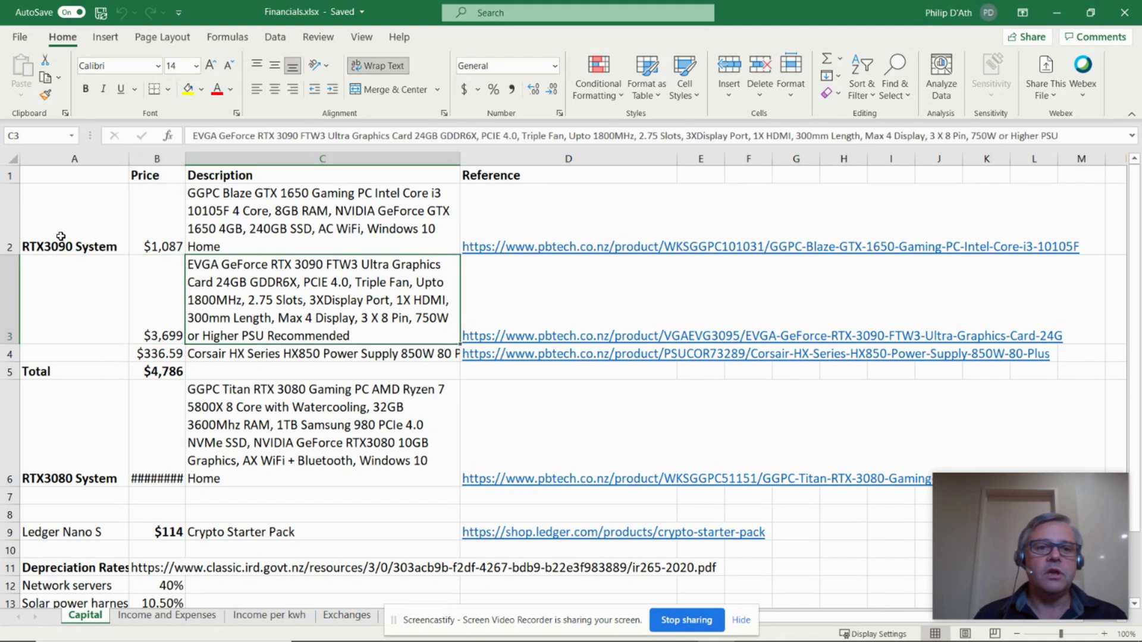
{"action": "key", "text": "Up"}
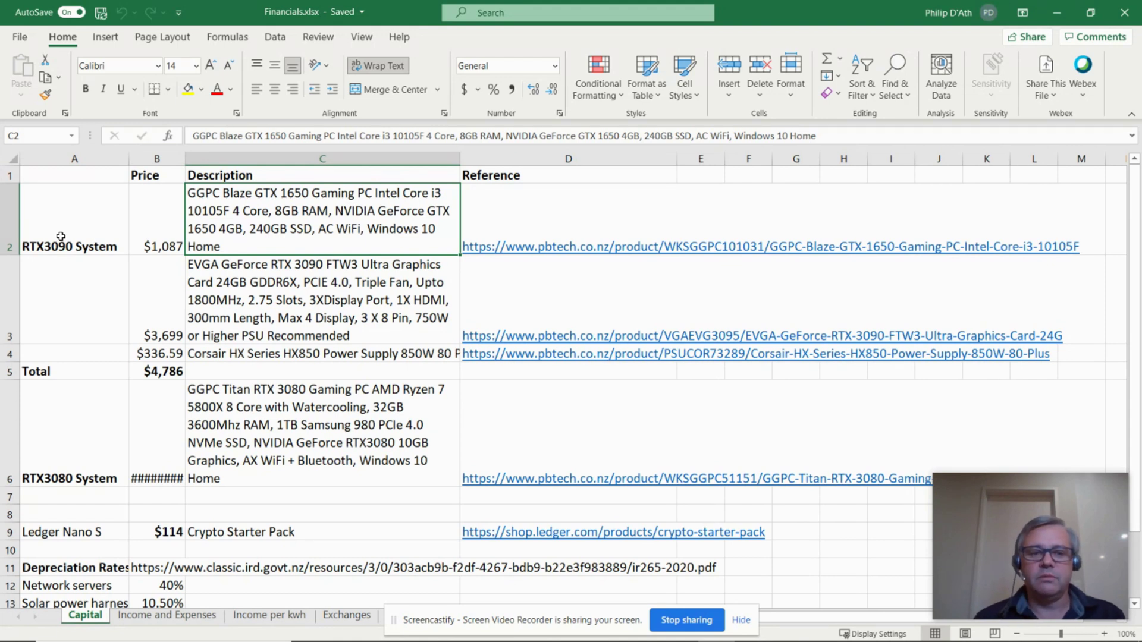
Step: Check the graphics card's $3,699 price, the power supply row, and the Total formula =B2+B3
{"action": "key", "text": "Down"}
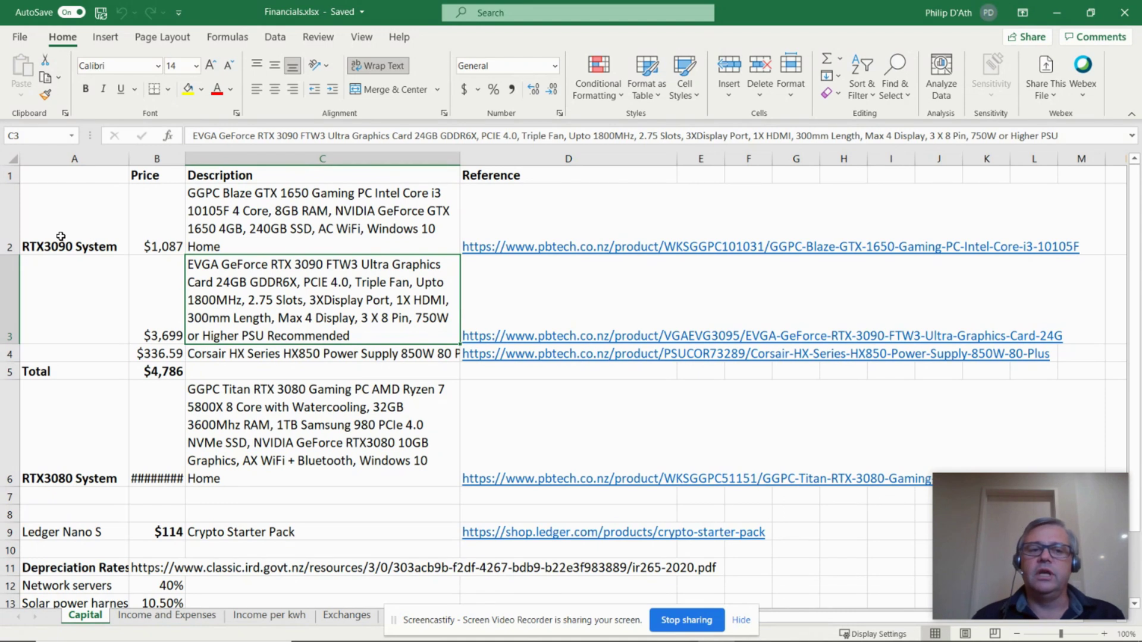
{"action": "key", "text": "Left"}
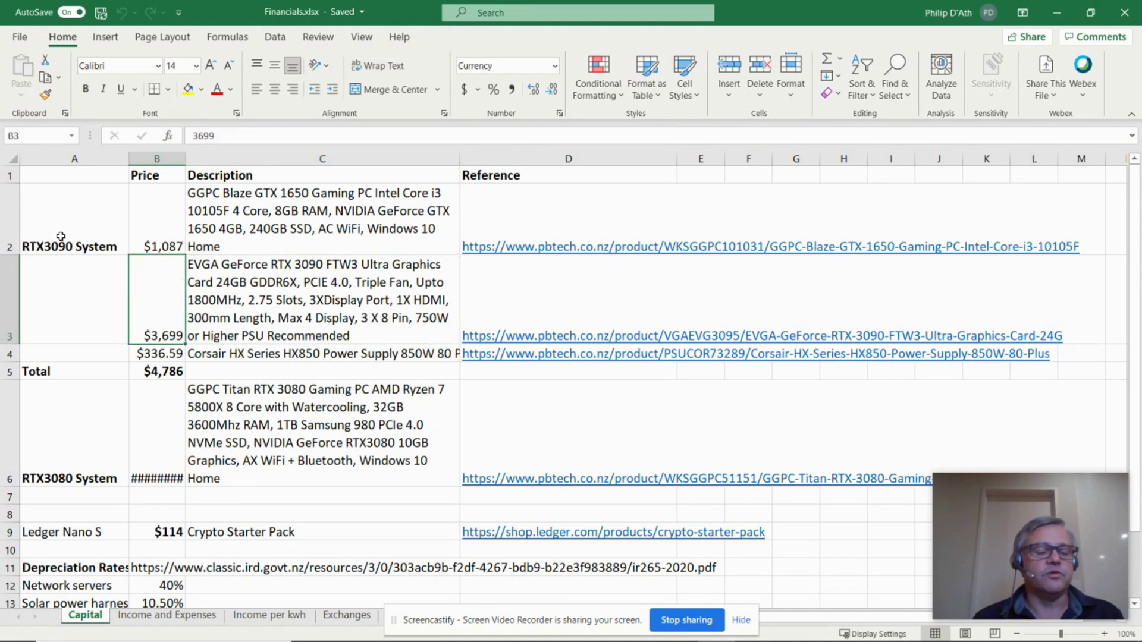
{"action": "key", "text": "Right"}
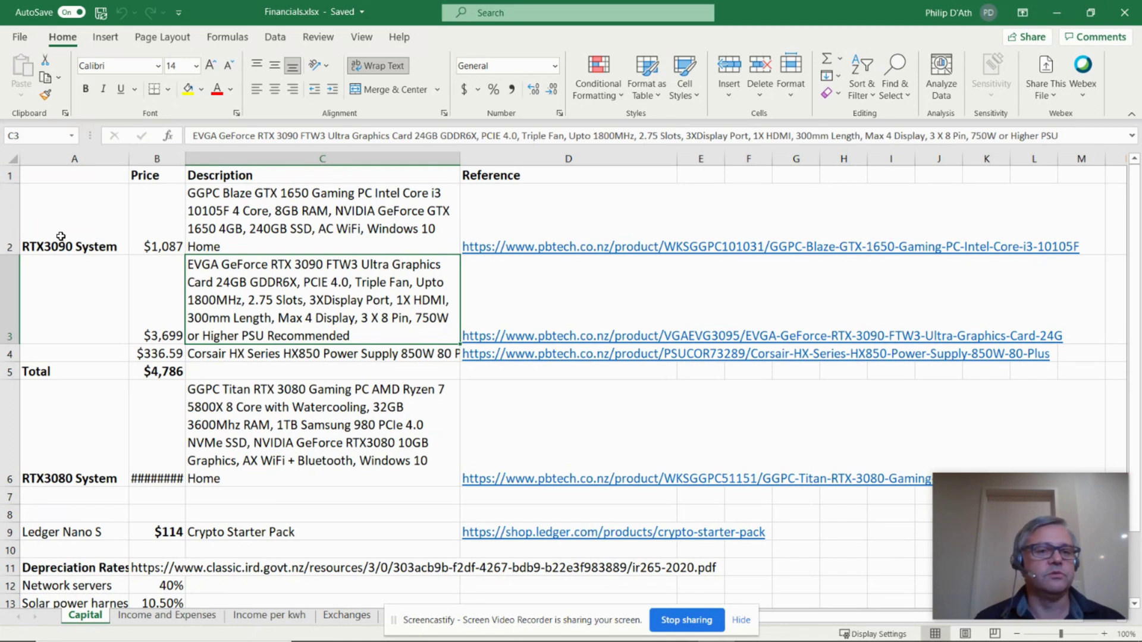
{"action": "key", "text": "Down"}
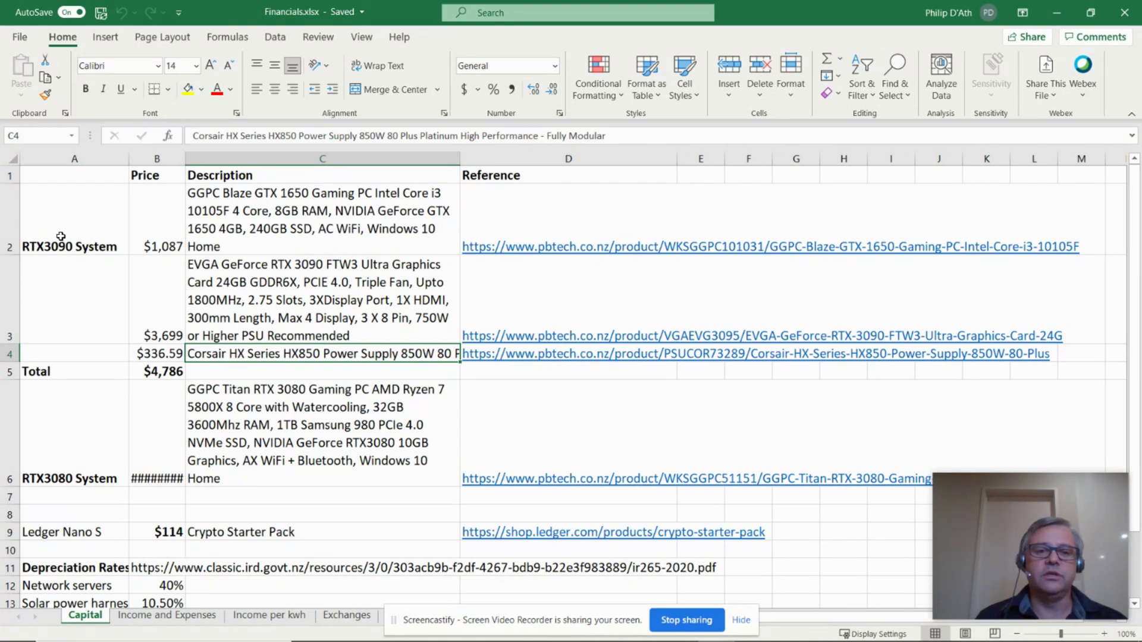
{"action": "key", "text": "Left"}
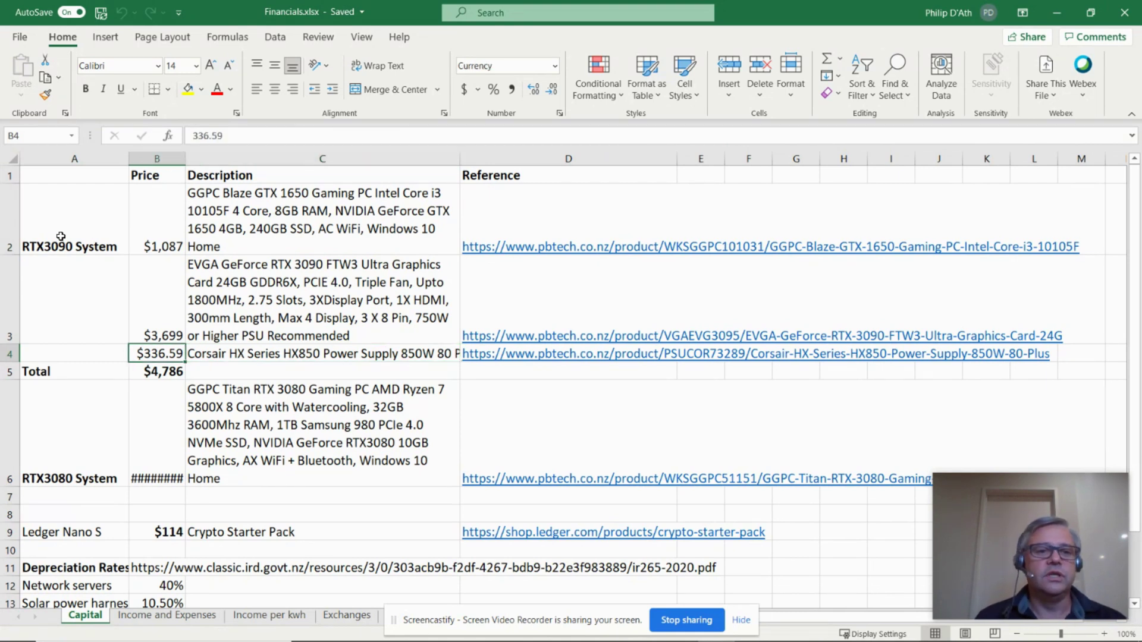
{"action": "key", "text": "Down"}
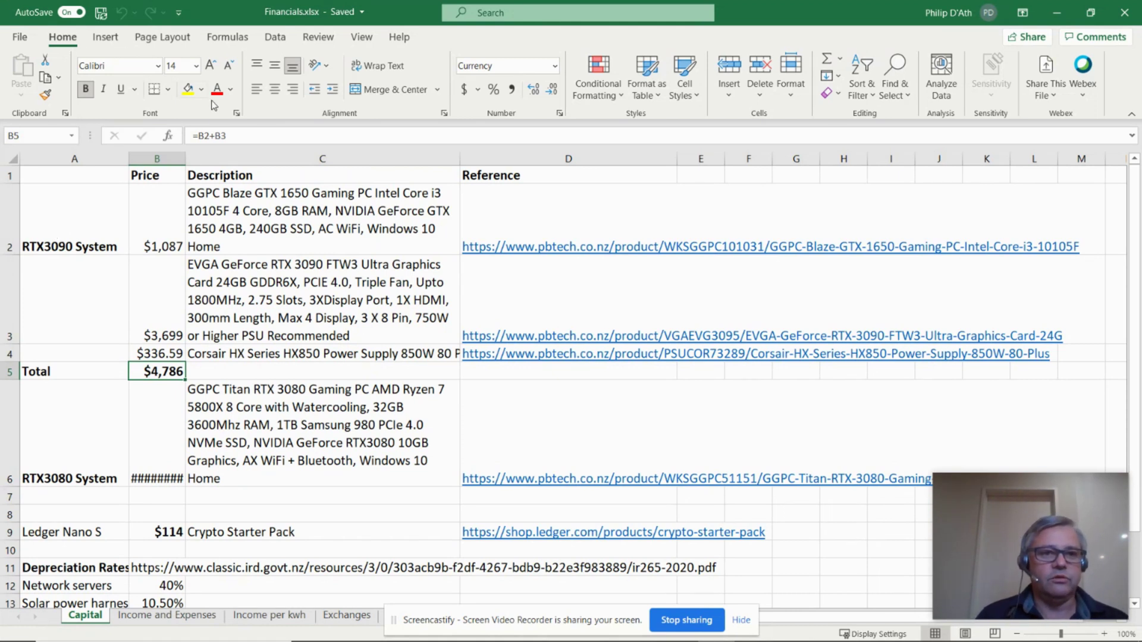
Step: Widen the Price column so the RTX3080 System shows $4,828.85
{"action": "left_click_drag", "start_coordinate": [186, 159], "coordinate": [200, 159]}
{"action": "left_click", "coordinate": [157, 457]}
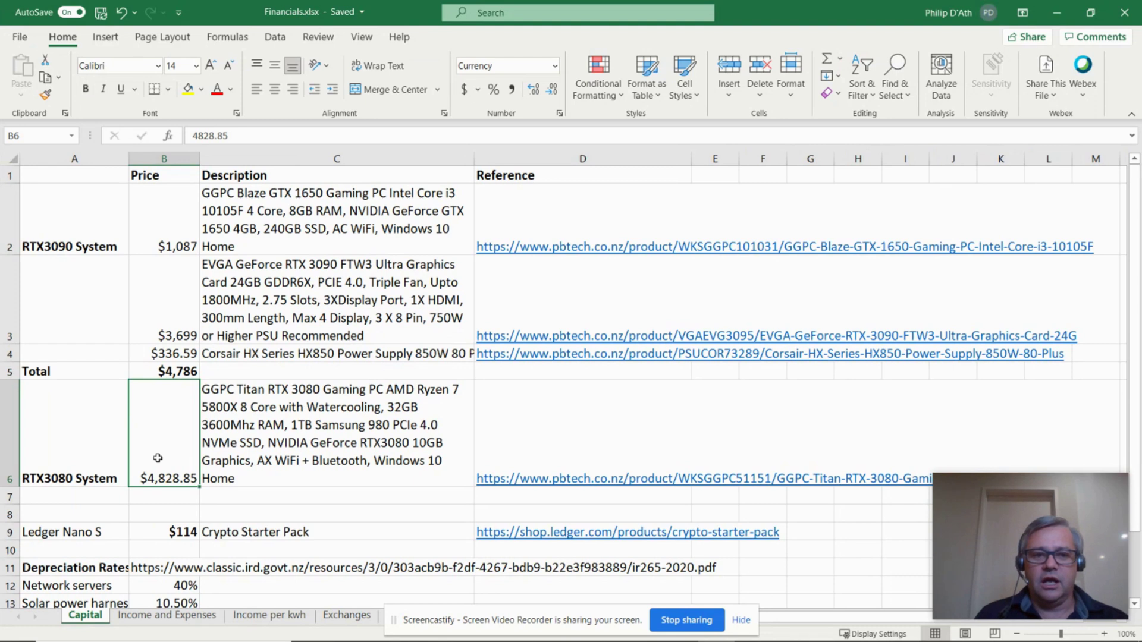
{"action": "key", "text": "Right"}
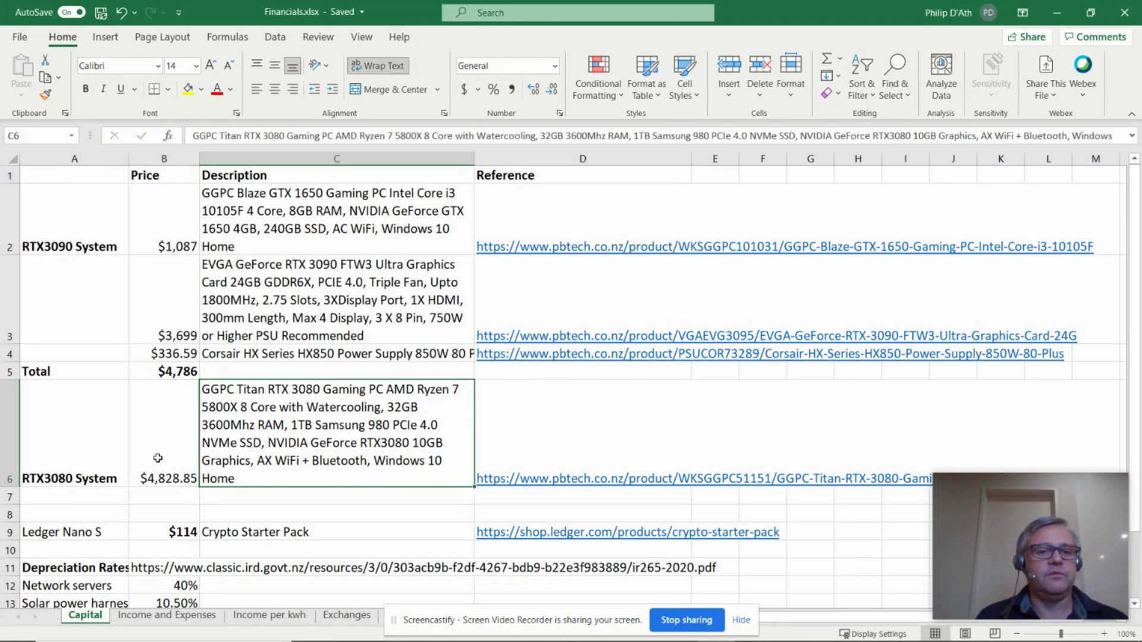
{"action": "key", "text": "Left"}
Step: Compare the $4,786 Total with the RTX3080 System price of $4,828.85
{"action": "key", "text": "Up"}
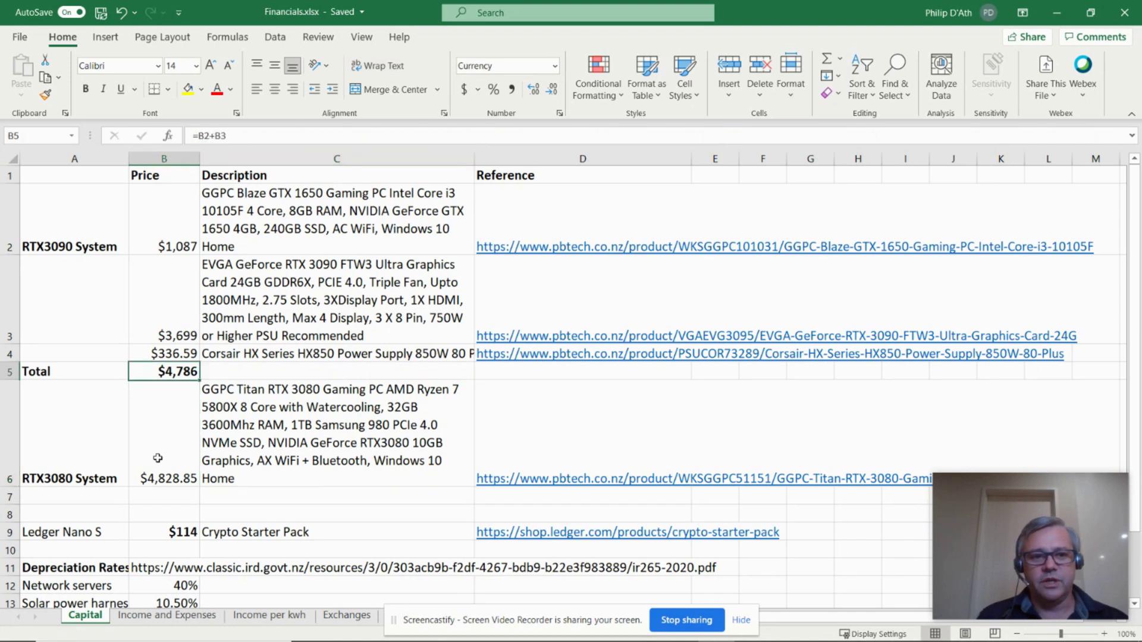
{"action": "key", "text": "Down"}
{"action": "key", "text": "Up"}
{"action": "key", "text": "Down"}
{"action": "key", "text": "Up"}
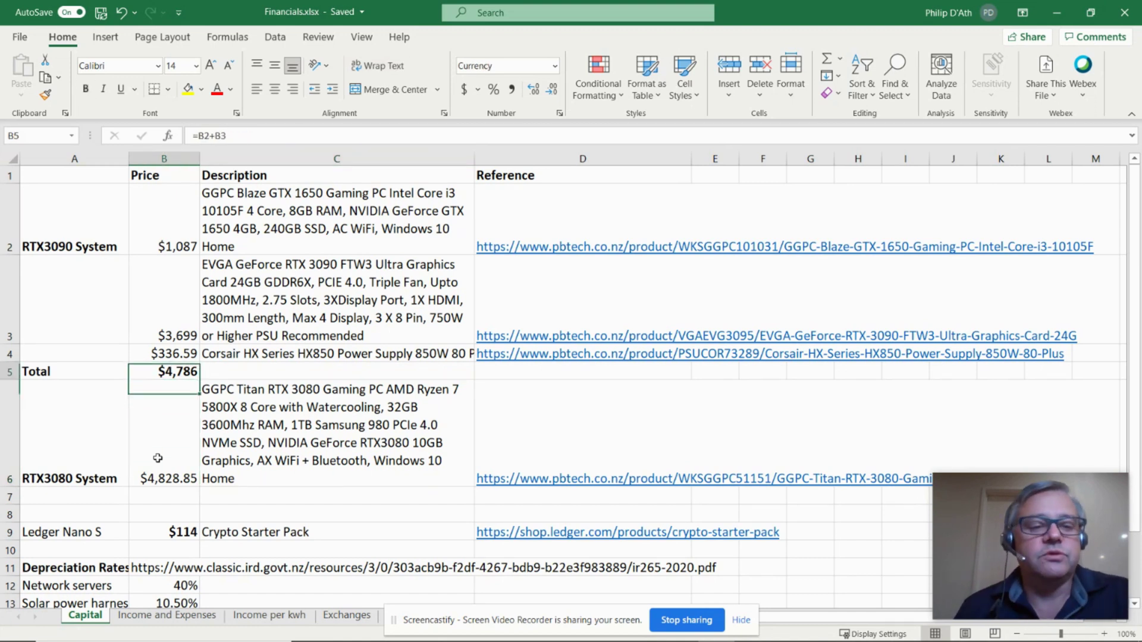
{"action": "key", "text": "Down"}
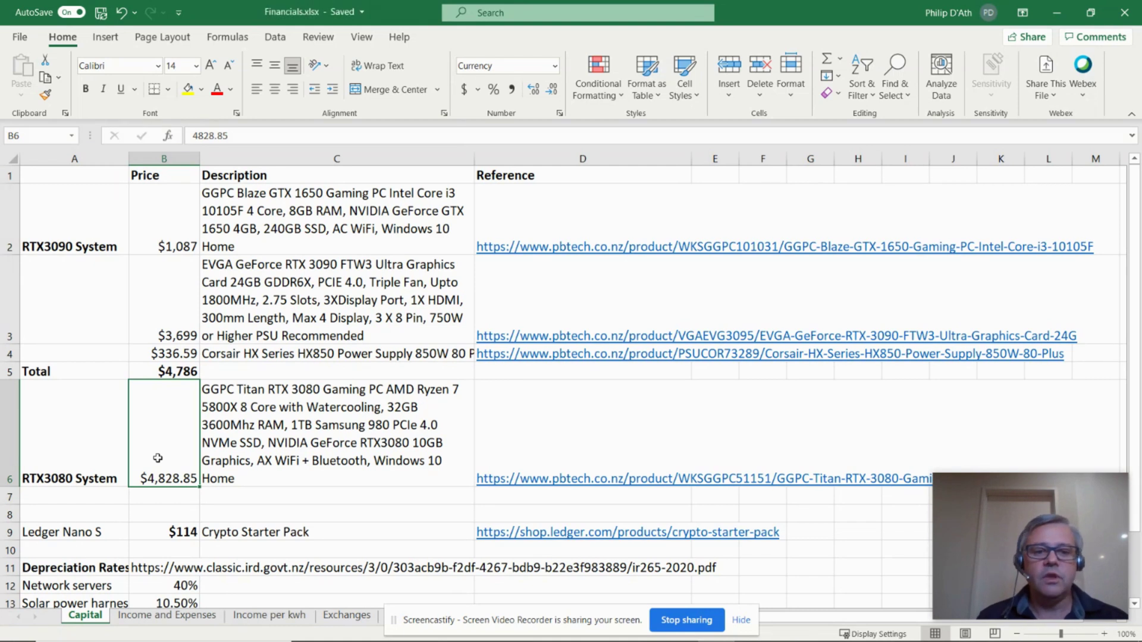
{"action": "key", "text": "Down"}
{"action": "key", "text": "Down"}
{"action": "key", "text": "Down"}
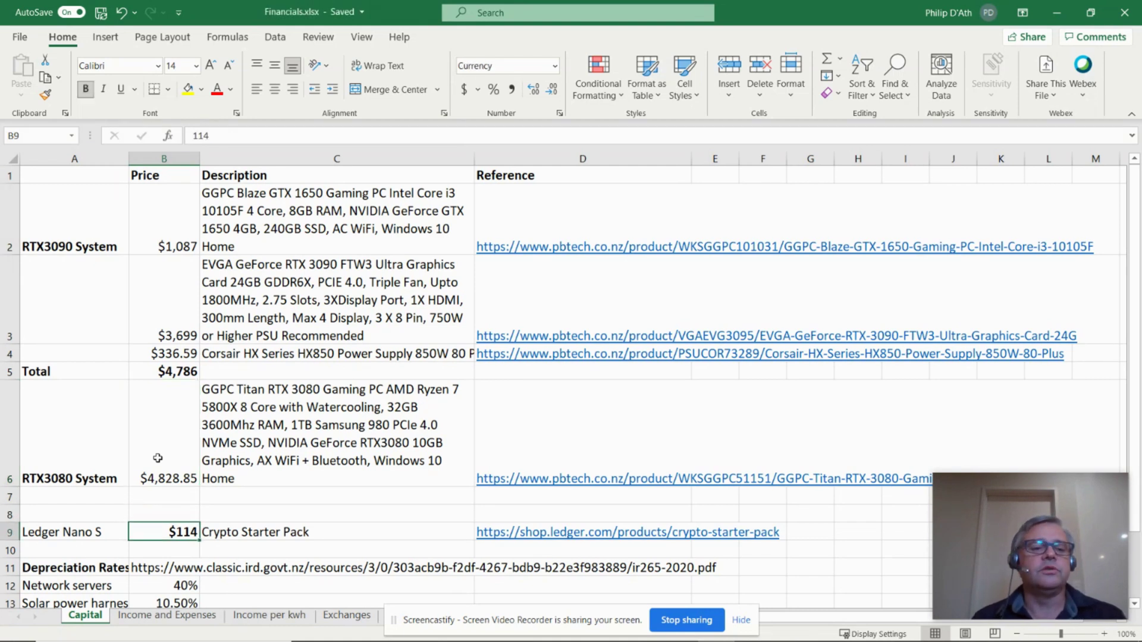
{"action": "key", "text": "Left"}
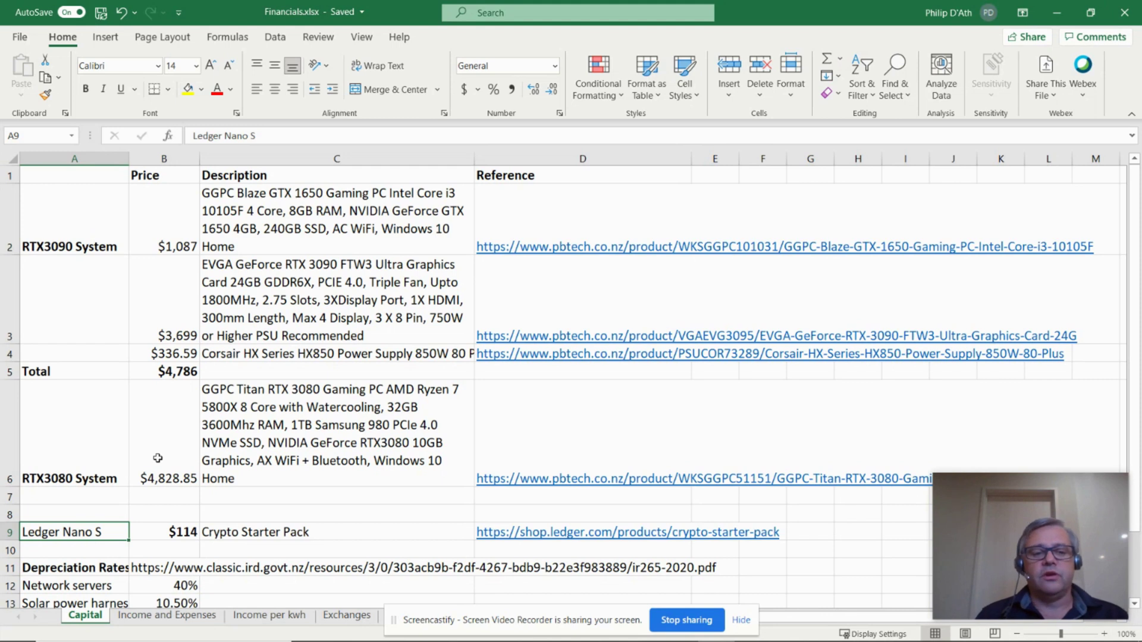
{"action": "key", "text": "Down"}
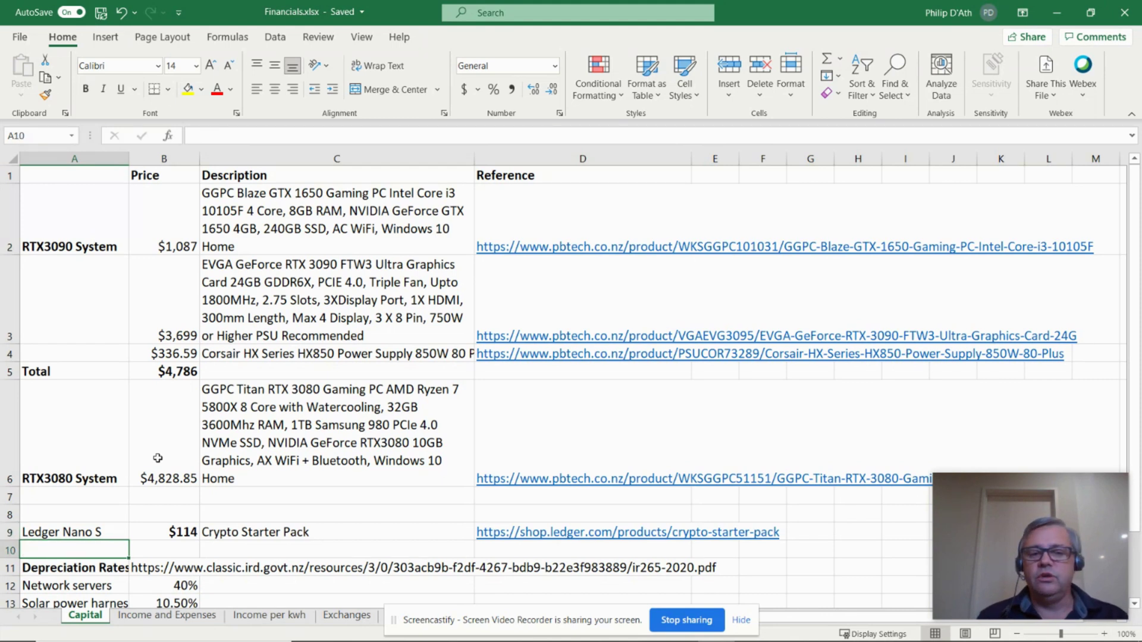
{"action": "key", "text": "Down"}
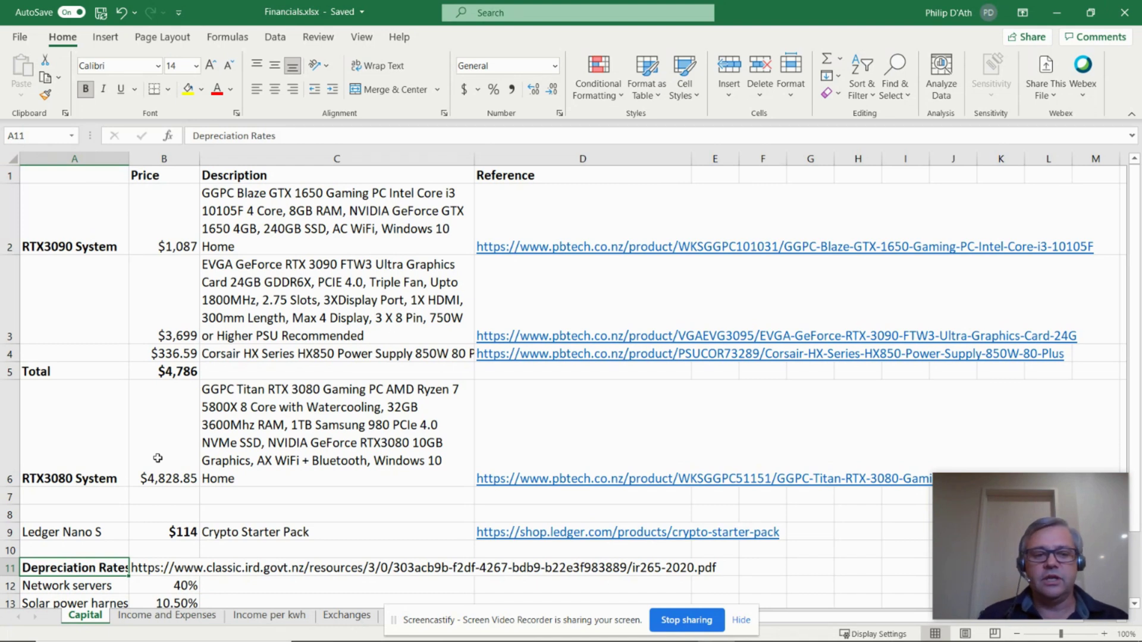
Step: Review the depreciation rates in B12:B15, then move to the Income and Expenses sheet
{"action": "key", "text": "Down"}
{"action": "key", "text": "Down"}
{"action": "key", "text": "Down"}
{"action": "key", "text": "Down"}
{"action": "key", "text": "Right"}
{"action": "key", "text": "Right"}
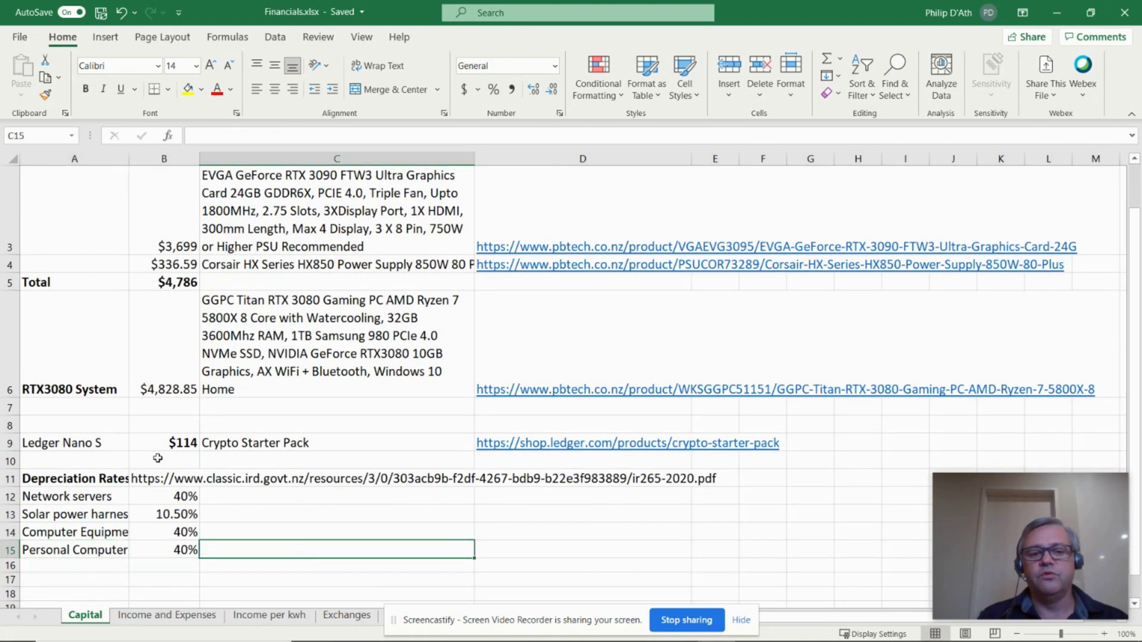
{"action": "key", "text": "Up"}
{"action": "key", "text": "Left"}
{"action": "key", "text": "Up"}
{"action": "key", "text": "Up"}
{"action": "key", "text": "Down"}
{"action": "key", "text": "Down"}
{"action": "key", "text": "Down"}
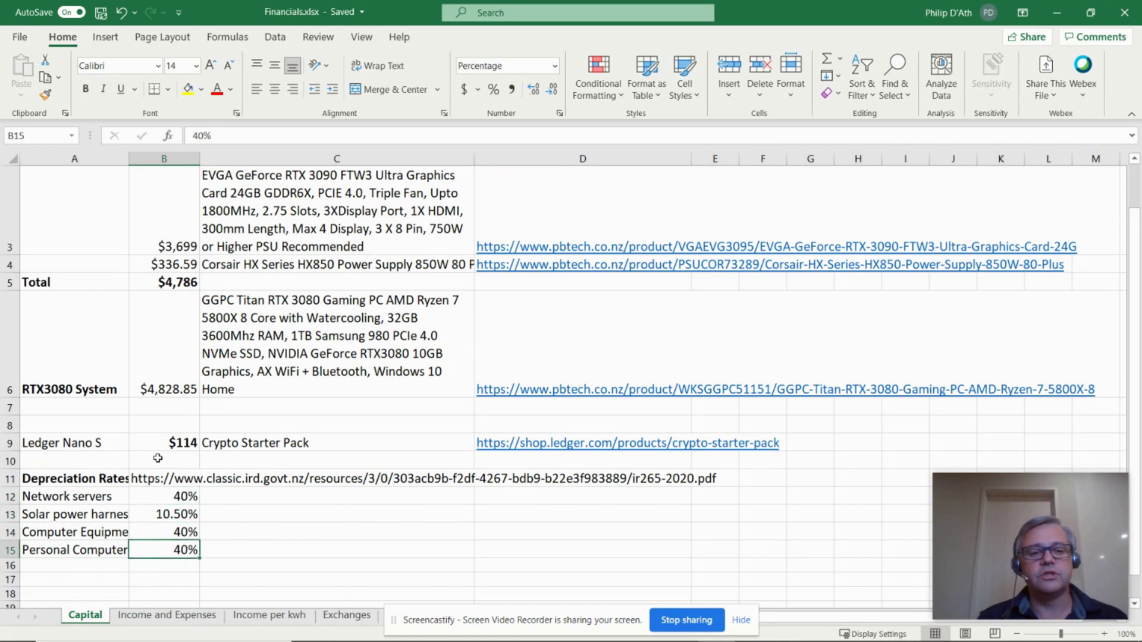
{"action": "key", "text": "Up"}
{"action": "key", "text": "Up"}
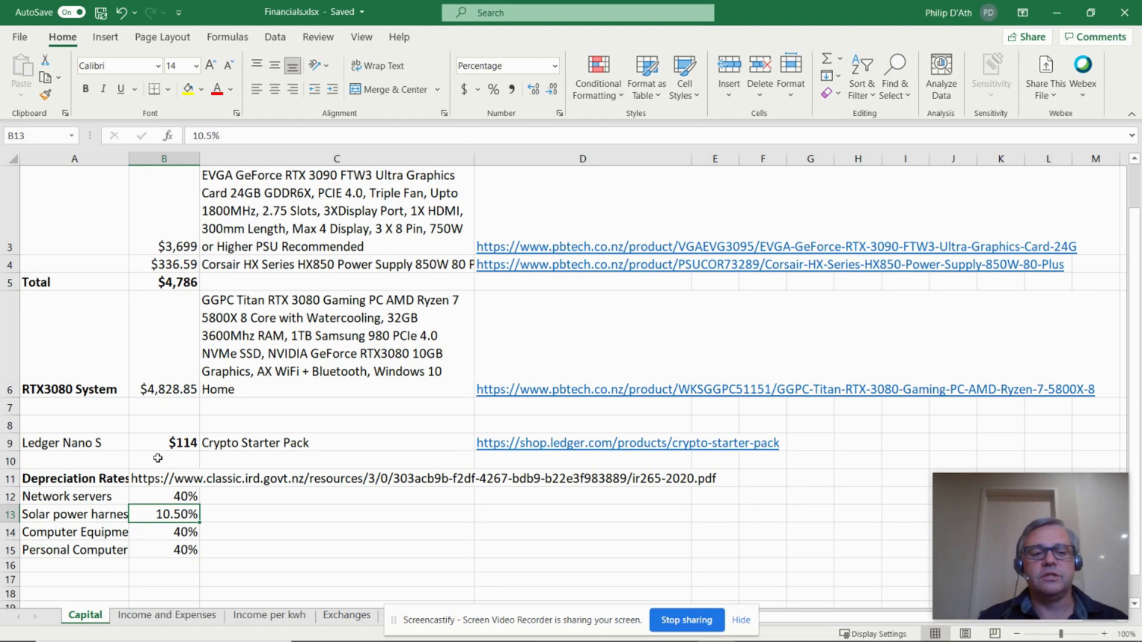
{"action": "key", "text": "ctrl+Page_Down"}
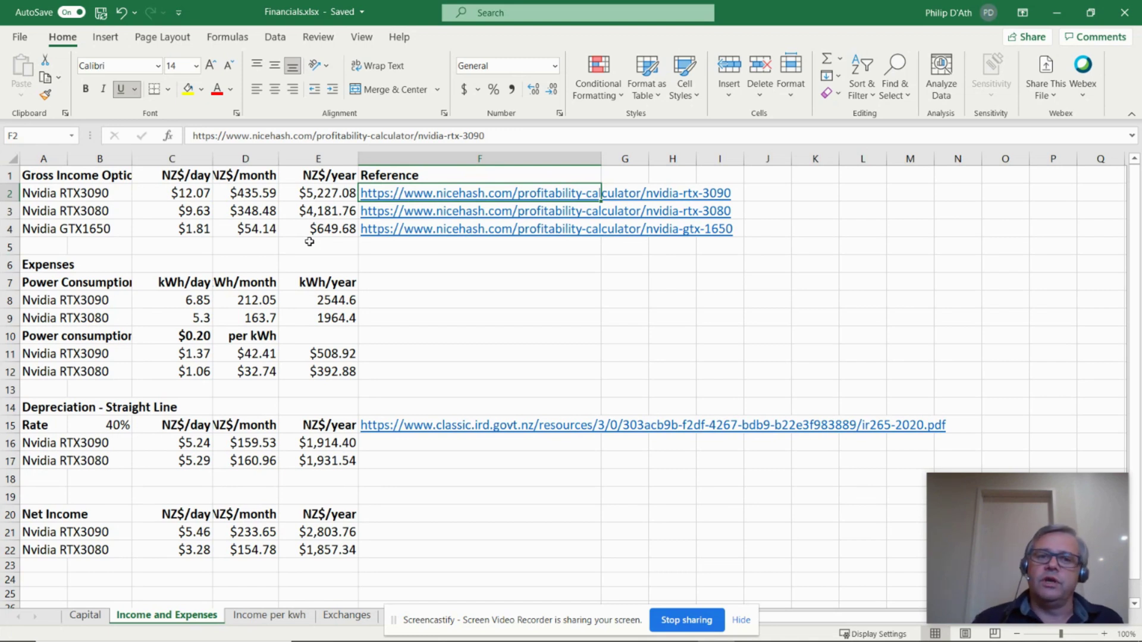
{"action": "key", "text": "Left"}
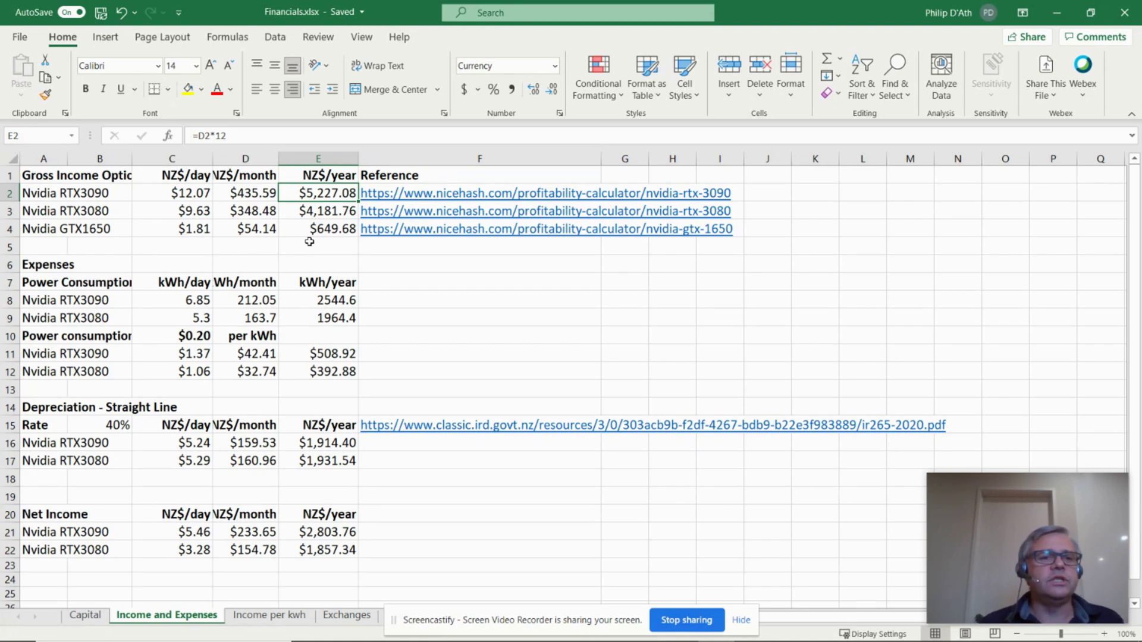
{"action": "key", "text": "Down"}
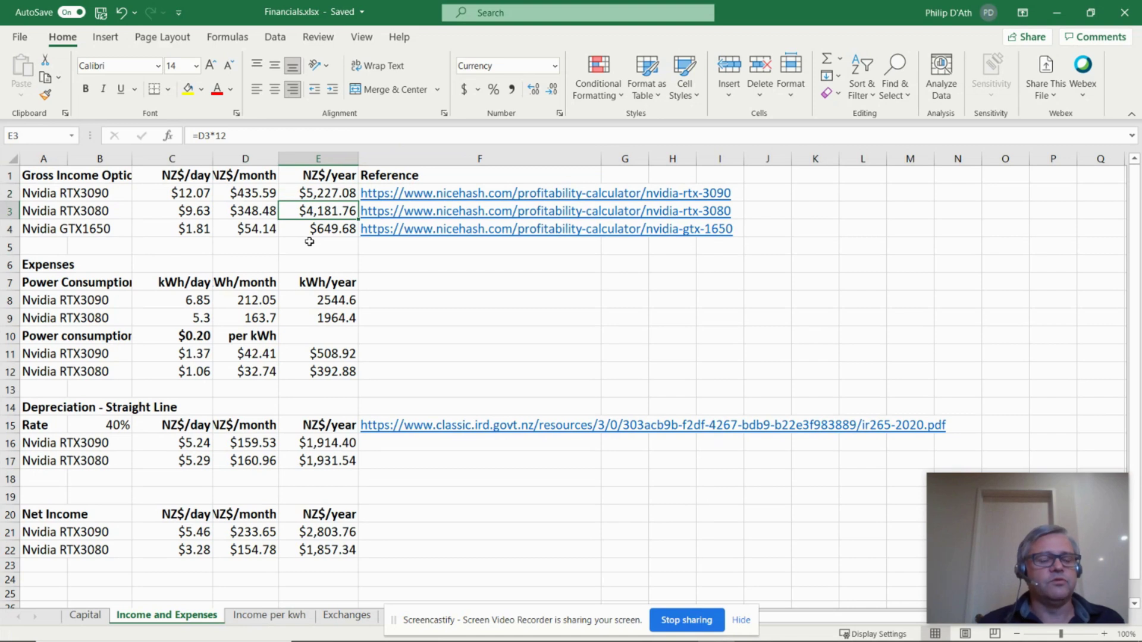
{"action": "key", "text": "Down"}
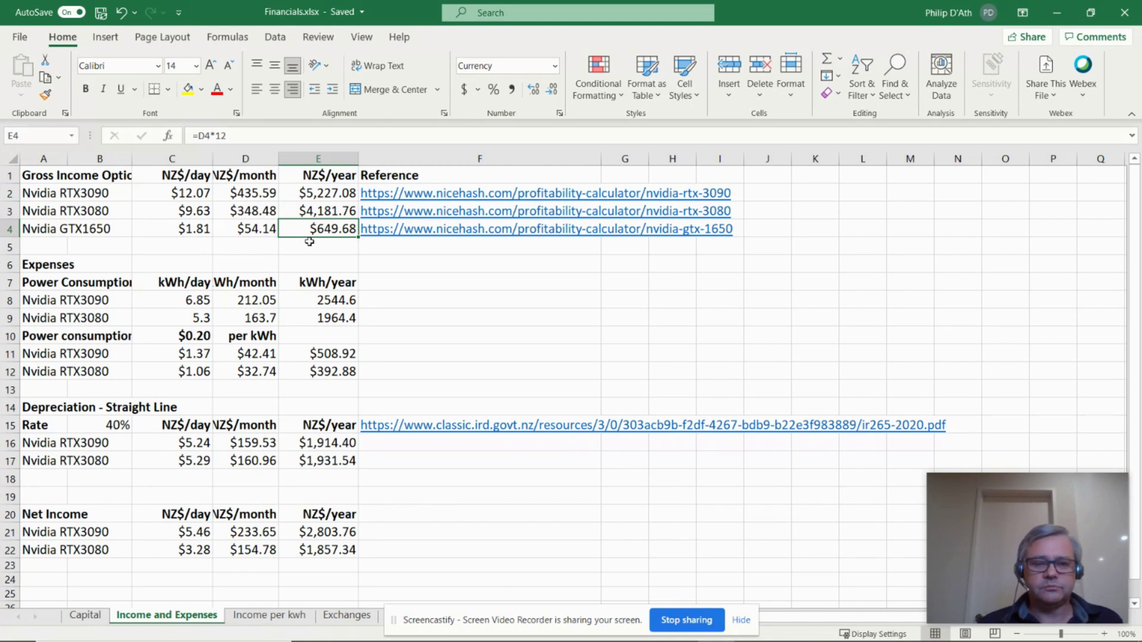
{"action": "key", "text": "Up"}
{"action": "key", "text": "Up"}
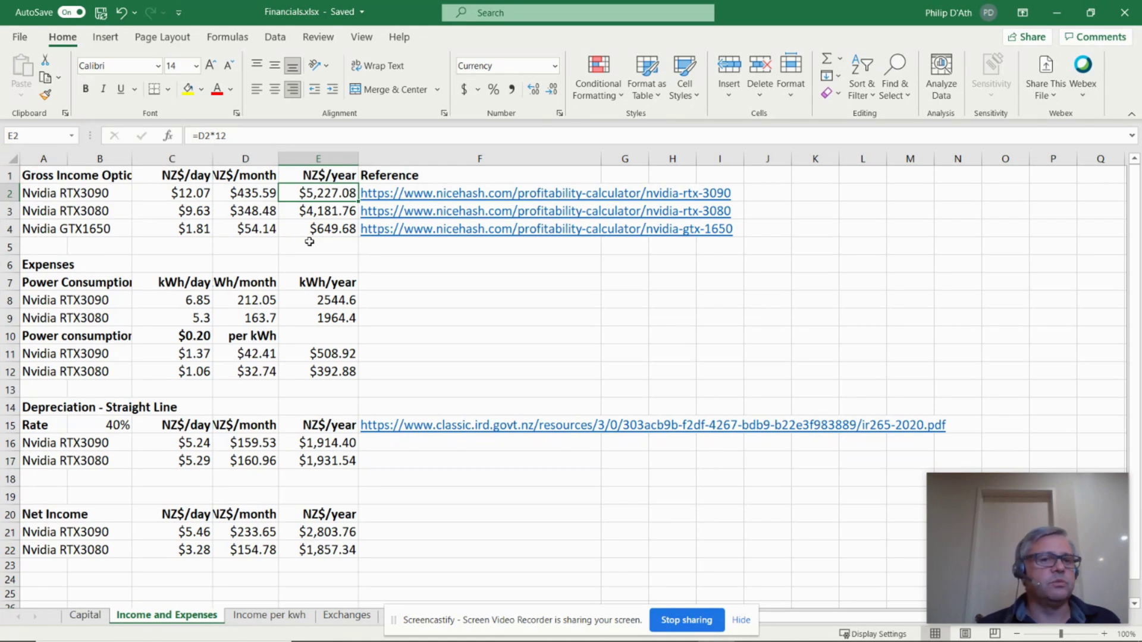
{"action": "key", "text": "Down"}
{"action": "key", "text": "Down"}
{"action": "key", "text": "Down"}
{"action": "key", "text": "Down"}
{"action": "key", "text": "Down"}
{"action": "key", "text": "Down"}
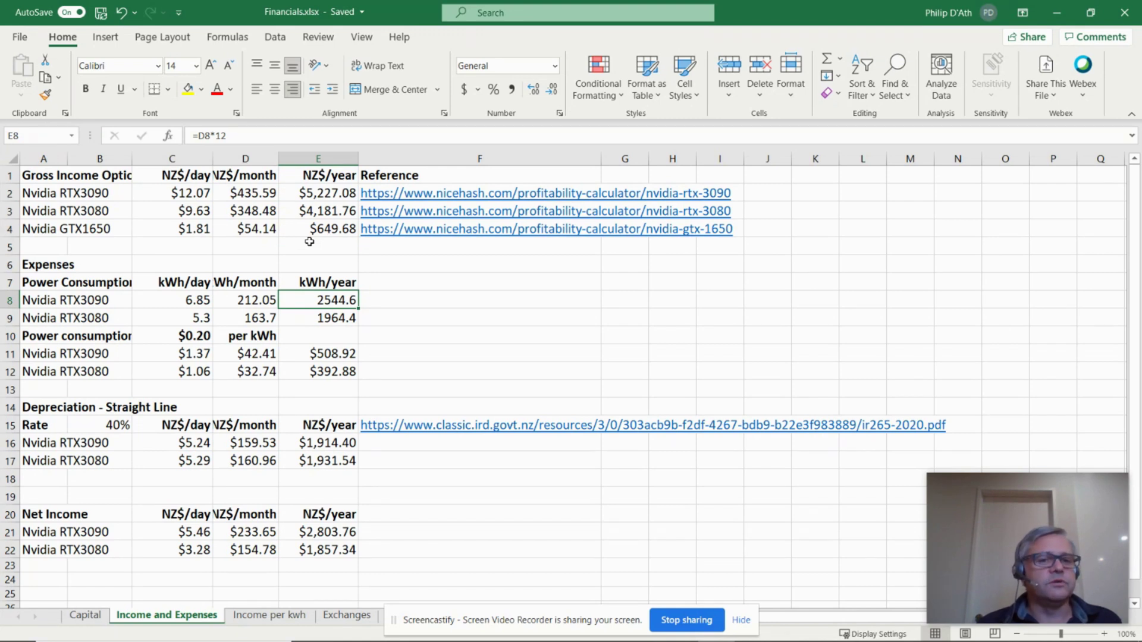
{"action": "key", "text": "Down"}
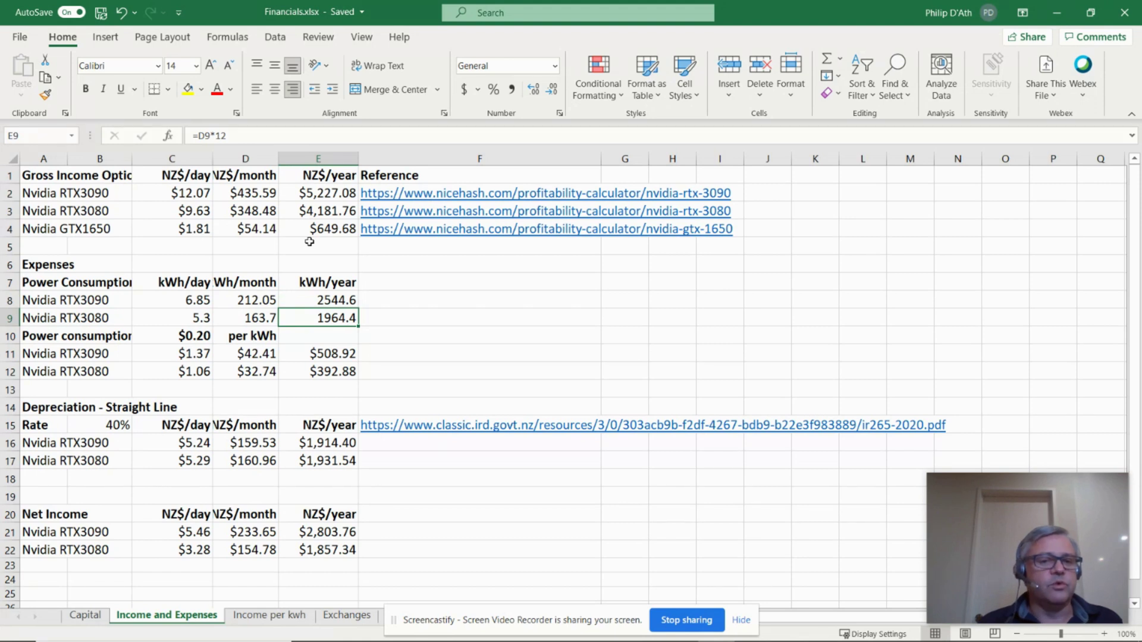
{"action": "key", "text": "Down"}
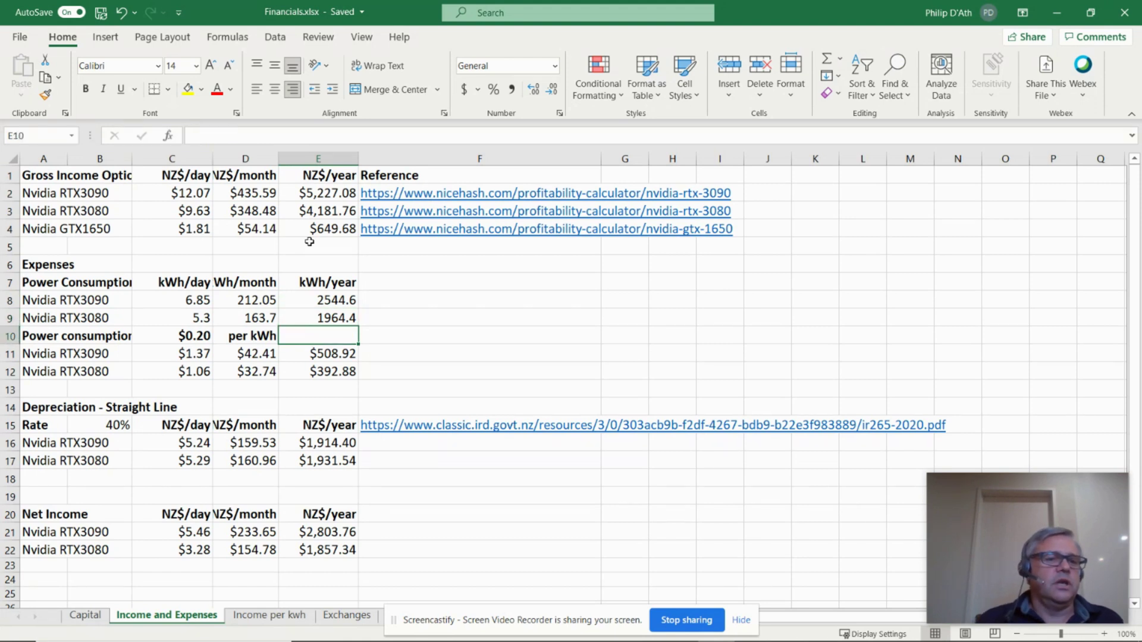
{"action": "key", "text": "Left"}
{"action": "key", "text": "Left"}
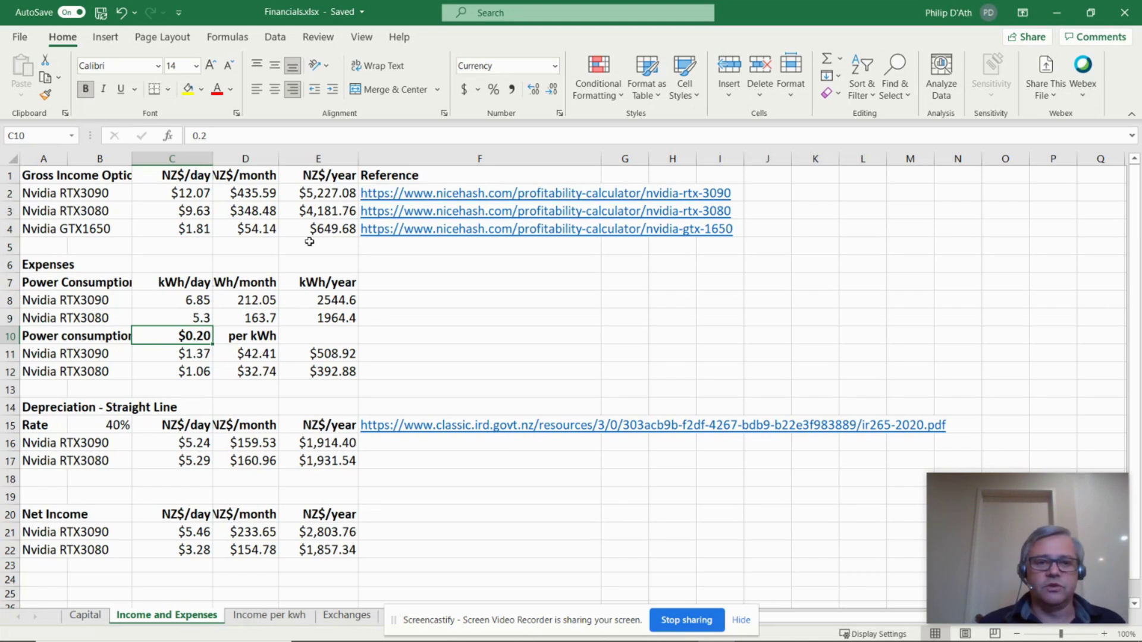
{"action": "key", "text": "Right"}
{"action": "key", "text": "Right"}
{"action": "key", "text": "Right"}
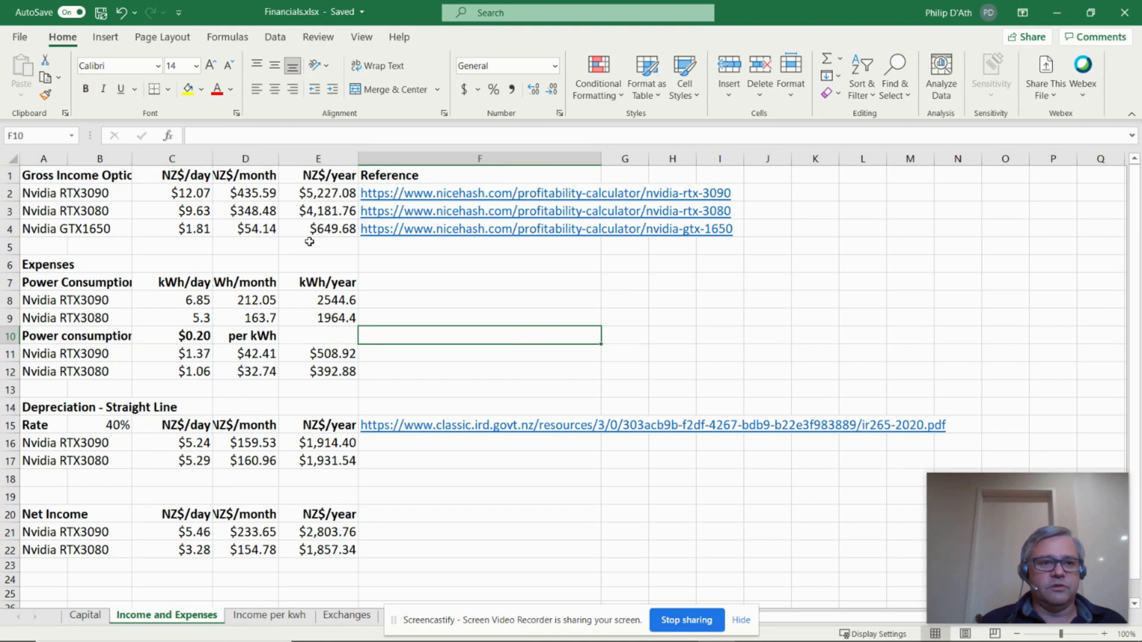
{"action": "key", "text": "Down"}
{"action": "key", "text": "Left"}
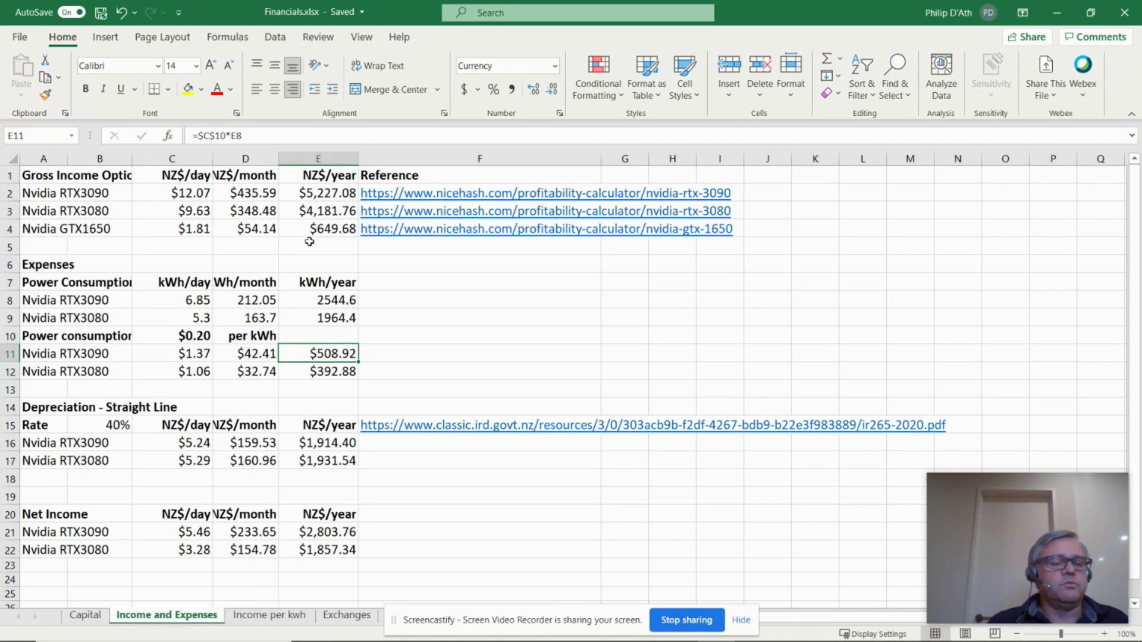
{"action": "key", "text": "Down"}
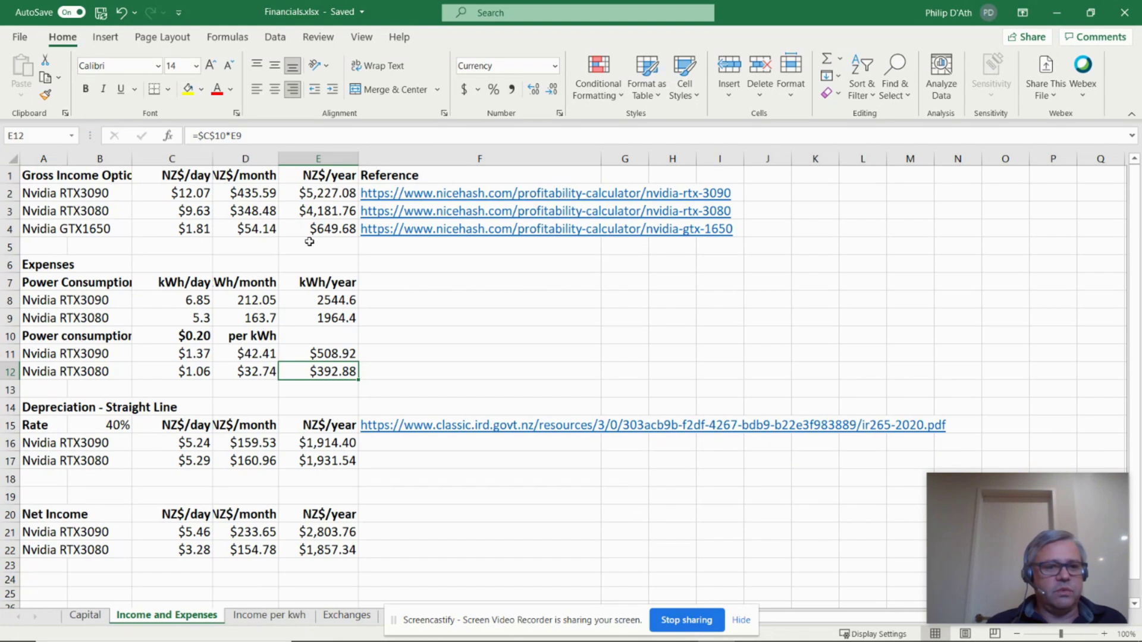
{"action": "key", "text": "Down"}
{"action": "key", "text": "Down"}
{"action": "key", "text": "Down"}
{"action": "key", "text": "Down"}
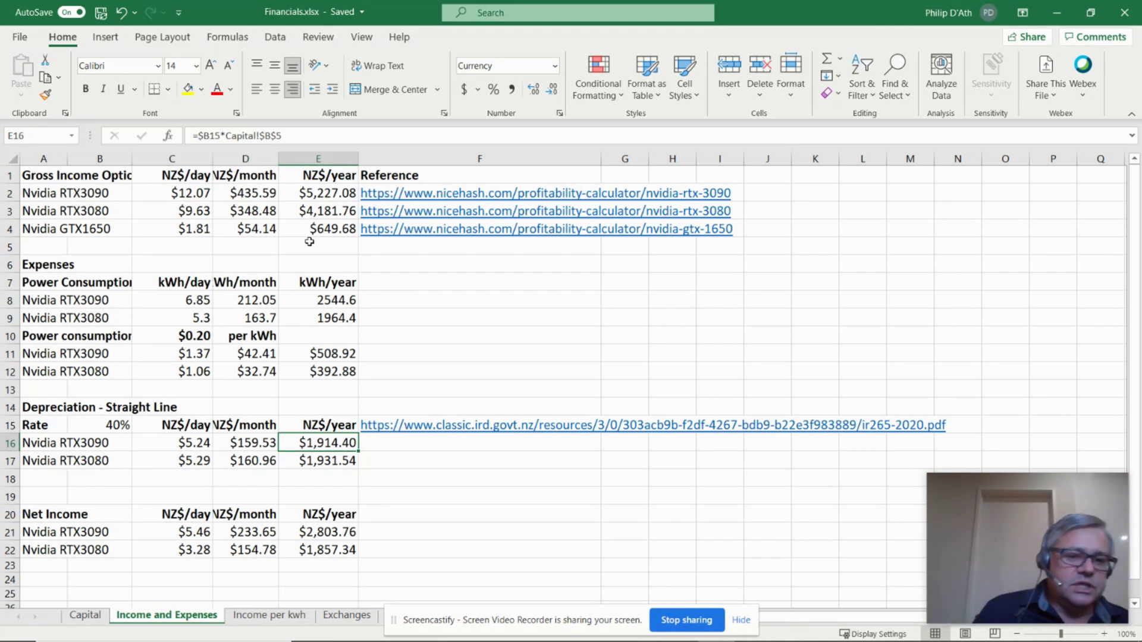
{"action": "key", "text": "Down"}
{"action": "key", "text": "Down"}
{"action": "key", "text": "Down"}
{"action": "key", "text": "Down"}
{"action": "key", "text": "Down"}
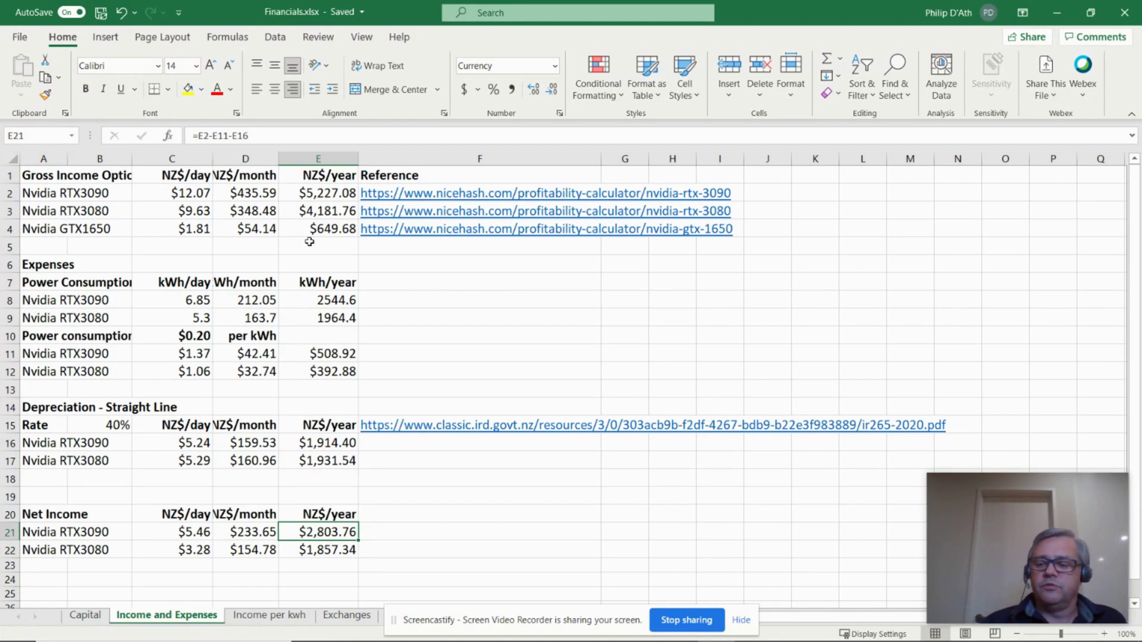
{"action": "key", "text": "Up"}
{"action": "key", "text": "Up"}
{"action": "key", "text": "Up"}
{"action": "key", "text": "Up"}
{"action": "key", "text": "Up"}
{"action": "key", "text": "Up"}
{"action": "key", "text": "Up"}
{"action": "key", "text": "Up"}
{"action": "key", "text": "Up"}
{"action": "key", "text": "Up"}
{"action": "key", "text": "Up"}
{"action": "key", "text": "Up"}
{"action": "key", "text": "Up"}
{"action": "key", "text": "Up"}
{"action": "key", "text": "Up"}
{"action": "key", "text": "Up"}
{"action": "key", "text": "Up"}
{"action": "key", "text": "Up"}
{"action": "key", "text": "Up"}
{"action": "key", "text": "Up"}
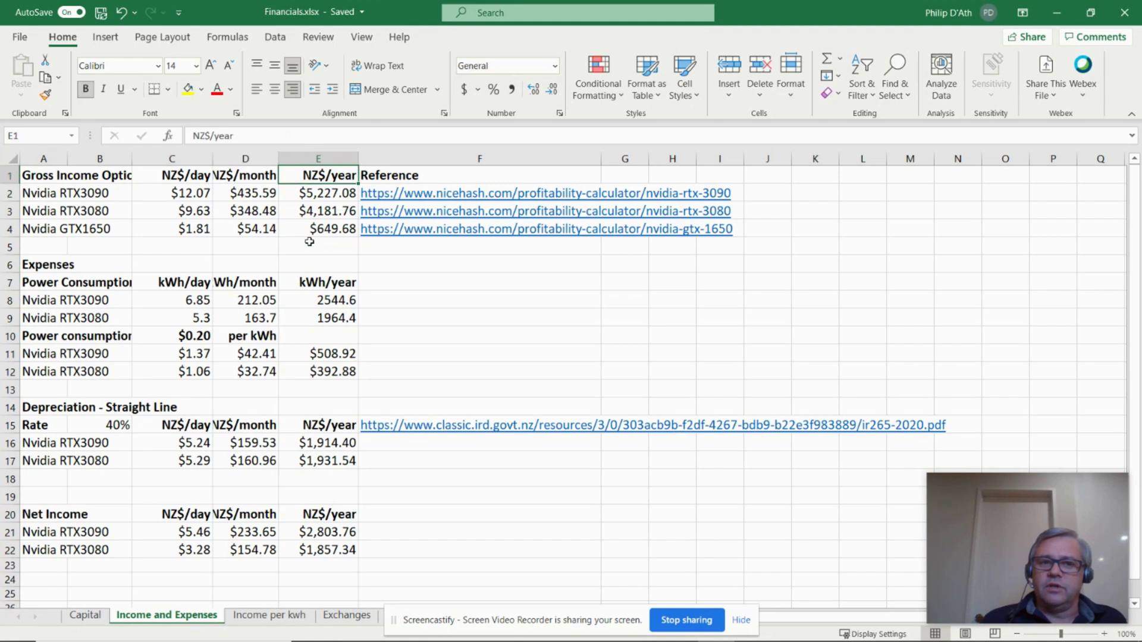
{"action": "key", "text": "Down"}
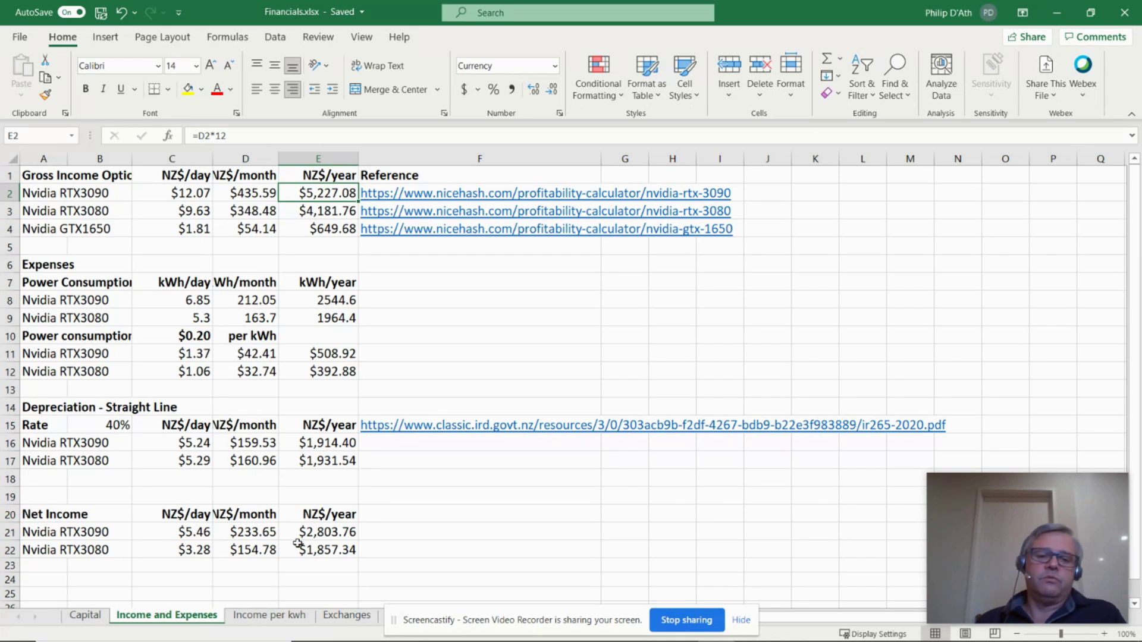
Step: Widen column E on the Income per kwh sheet and check the RTX3090 yearly kWh formula
{"action": "left_click", "coordinate": [264, 616]}
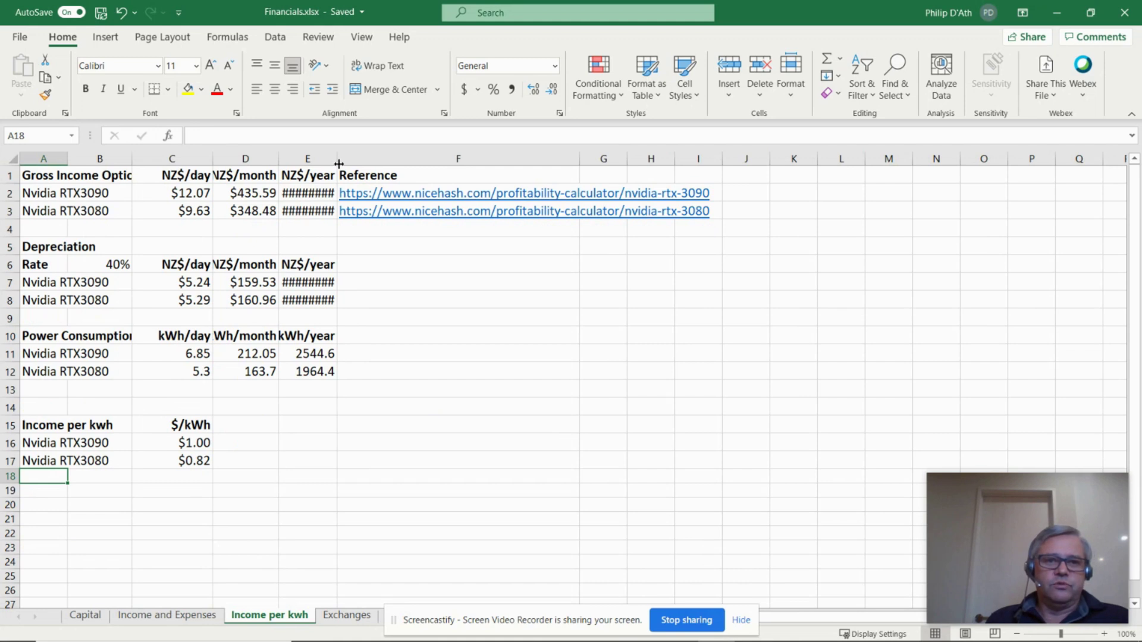
{"action": "left_click_drag", "start_coordinate": [336, 156], "coordinate": [367, 157]}
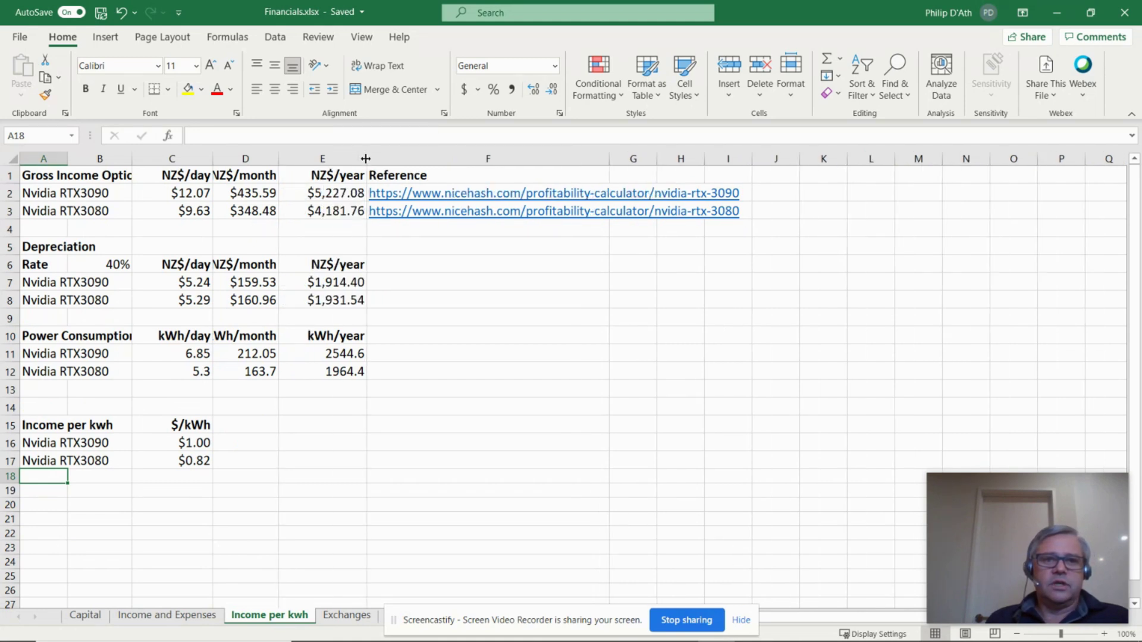
{"action": "left_click", "coordinate": [325, 358]}
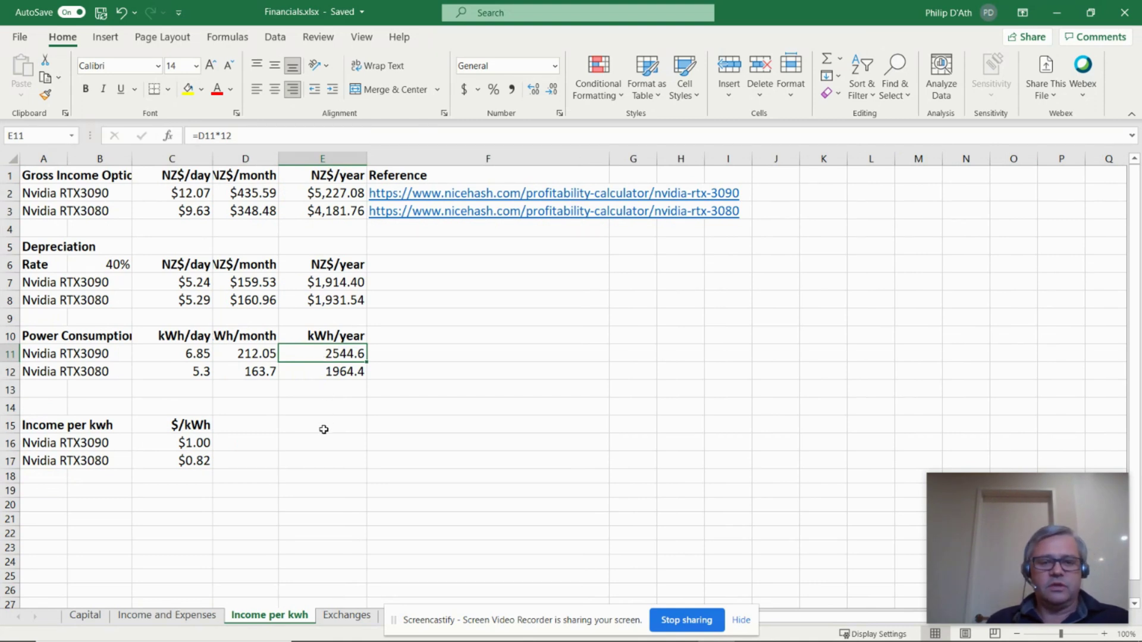
Step: Check the income per kWh formulas: $1.00 for the RTX3090 and $0.82 for the RTX3080
{"action": "left_click", "coordinate": [166, 448]}
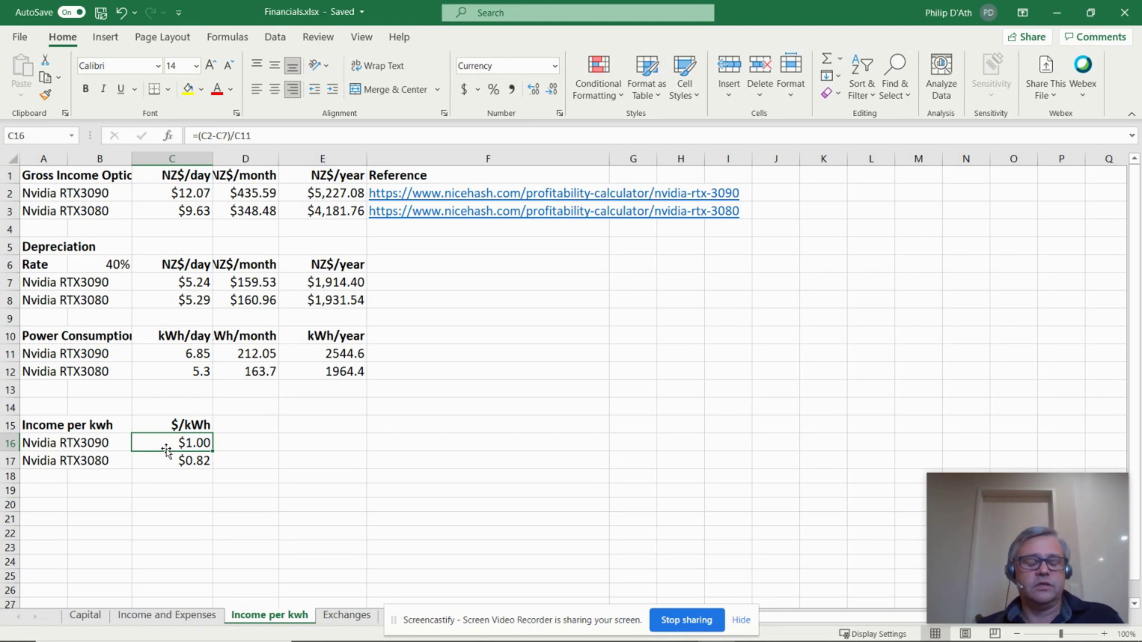
{"action": "key", "text": "Down"}
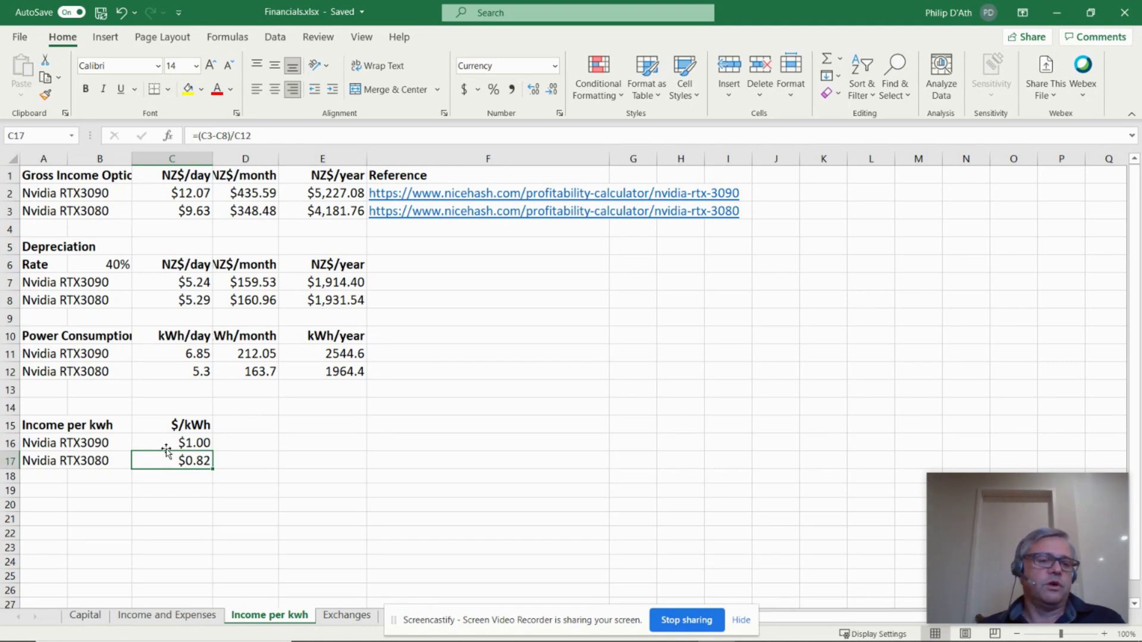
{"action": "key", "text": "Up"}
{"action": "key", "text": "Up"}
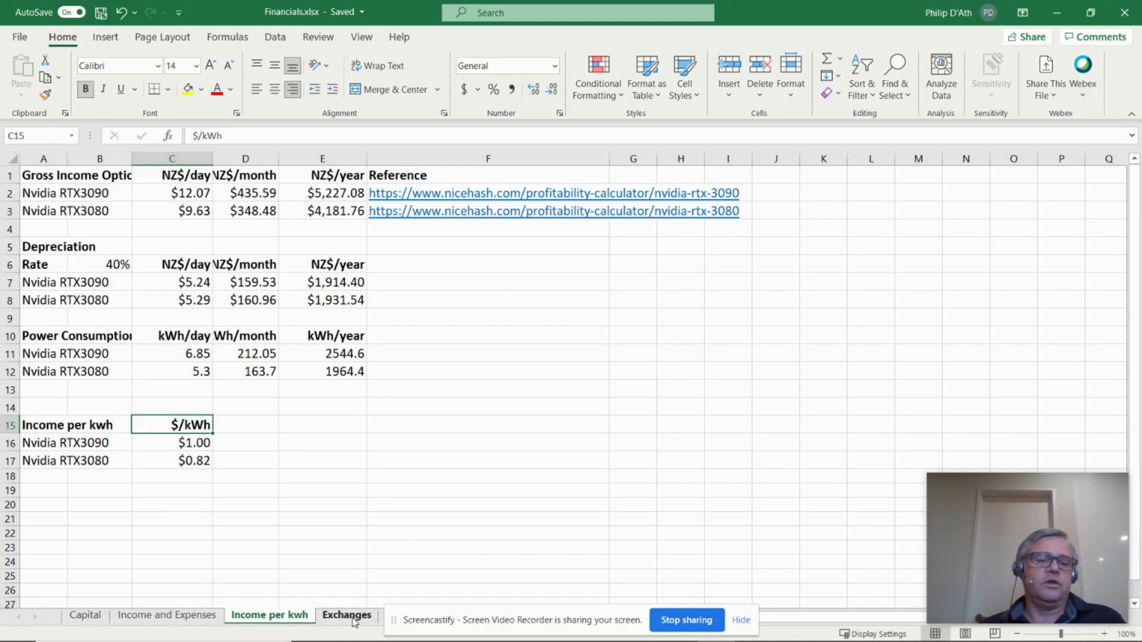
Step: Step between the bitprime.co.nz and dassetx.com links in cells A2 and A3
{"action": "left_click", "coordinate": [355, 622]}
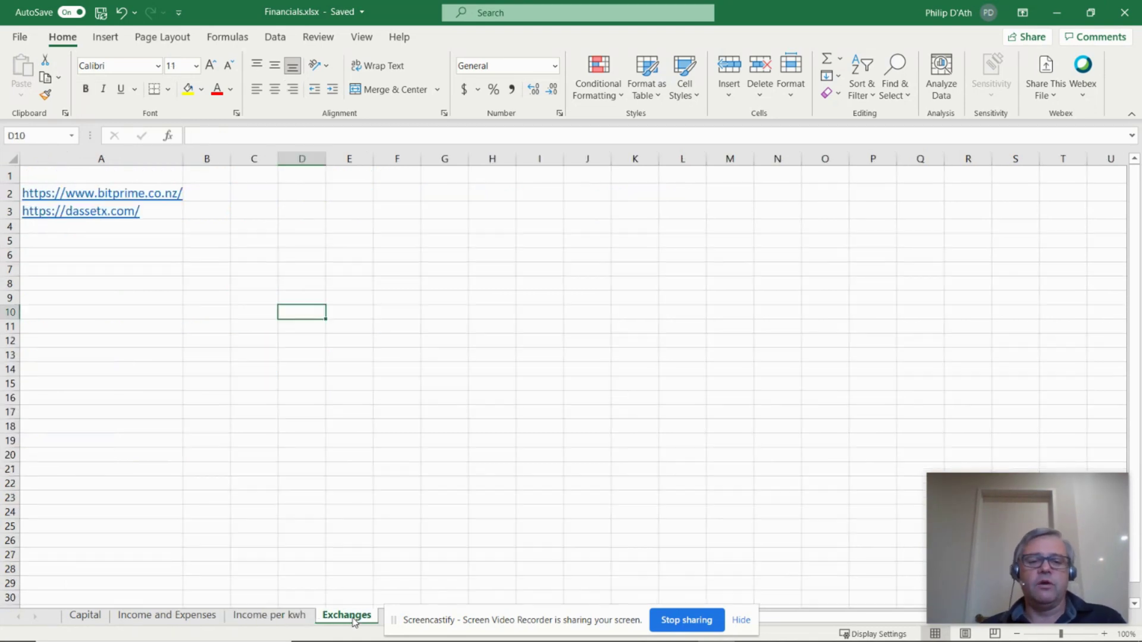
{"action": "key", "text": "Left"}
{"action": "key", "text": "Left"}
{"action": "key", "text": "Left"}
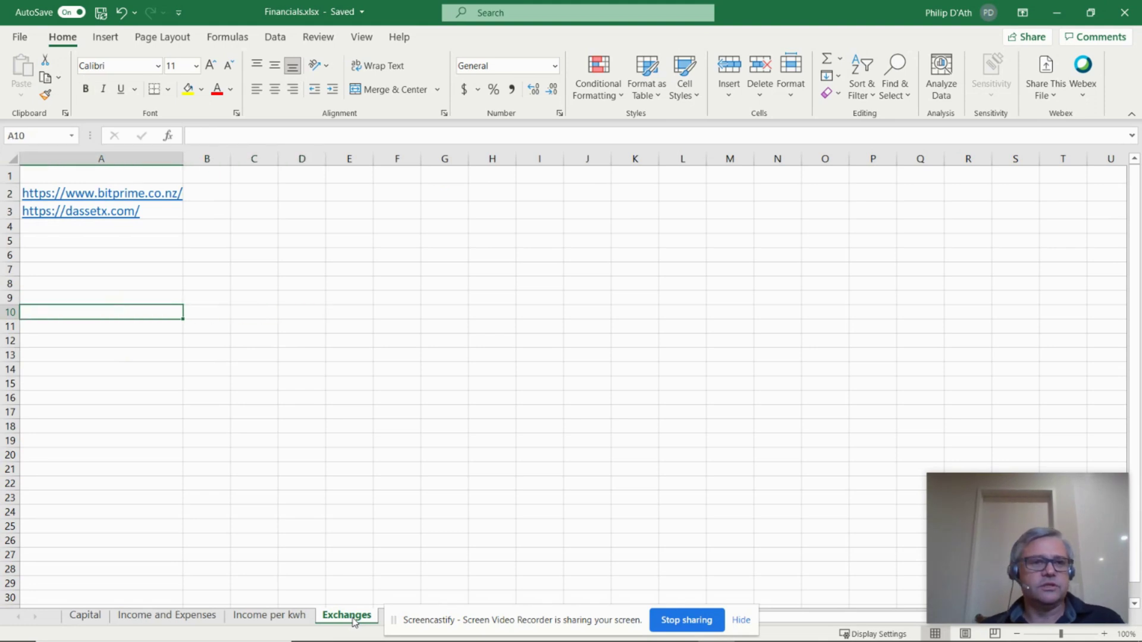
{"action": "key", "text": "Up"}
{"action": "key", "text": "Up"}
{"action": "key", "text": "Up"}
{"action": "key", "text": "Up"}
{"action": "key", "text": "Up"}
{"action": "key", "text": "Up"}
{"action": "key", "text": "Up"}
{"action": "key", "text": "Up"}
{"action": "key", "text": "Up"}
{"action": "key", "text": "Down"}
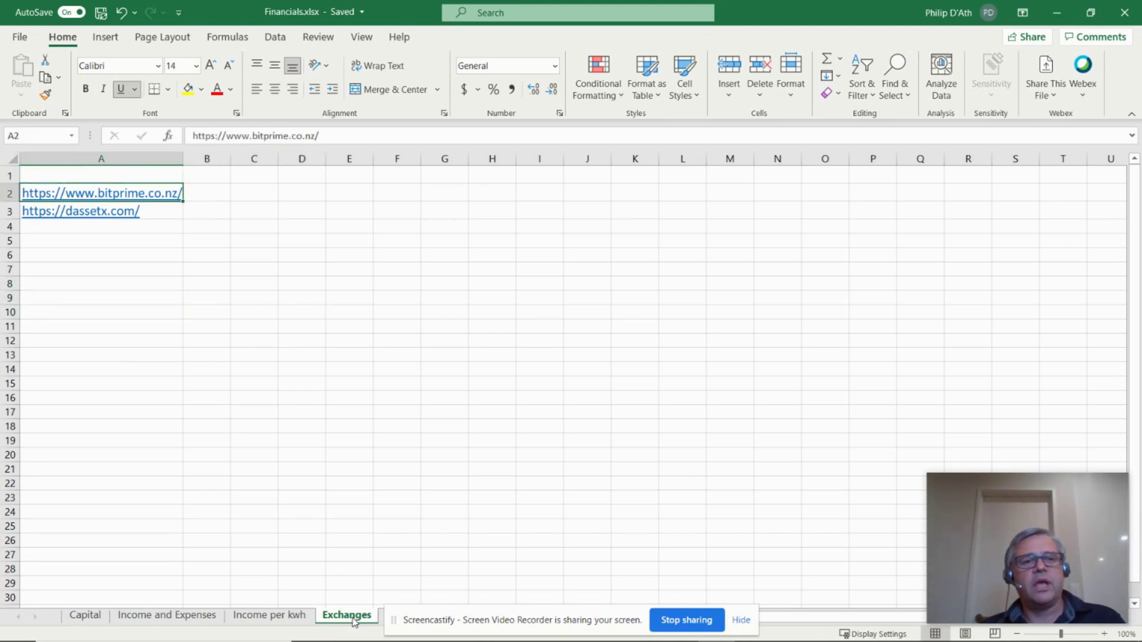
{"action": "key", "text": "Down"}
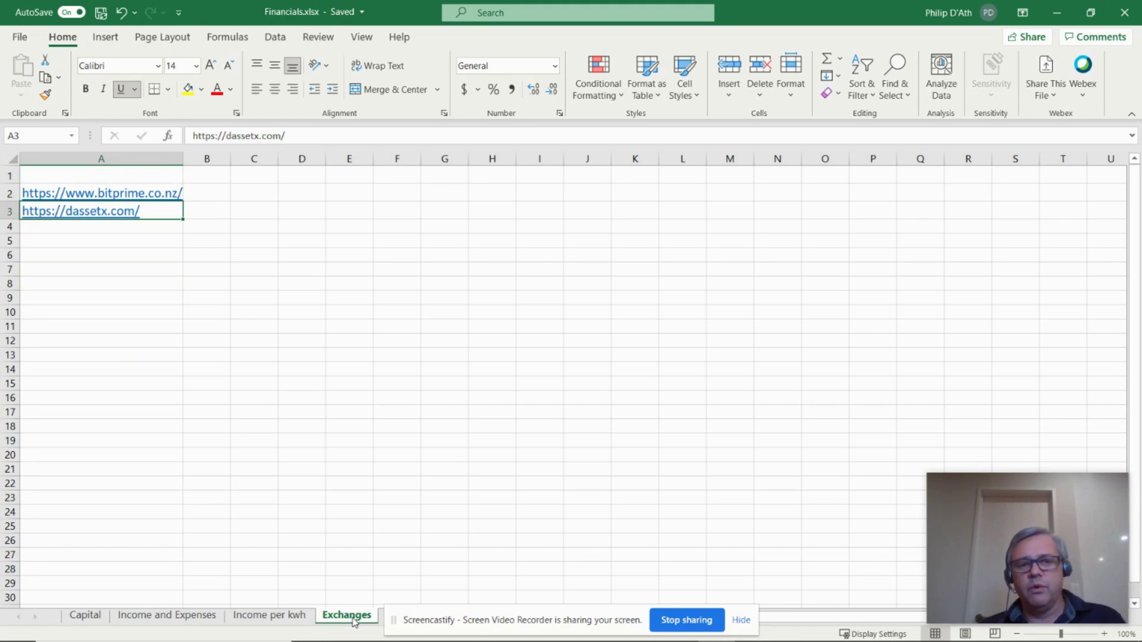
{"action": "key", "text": "Up"}
{"action": "key", "text": "Down"}
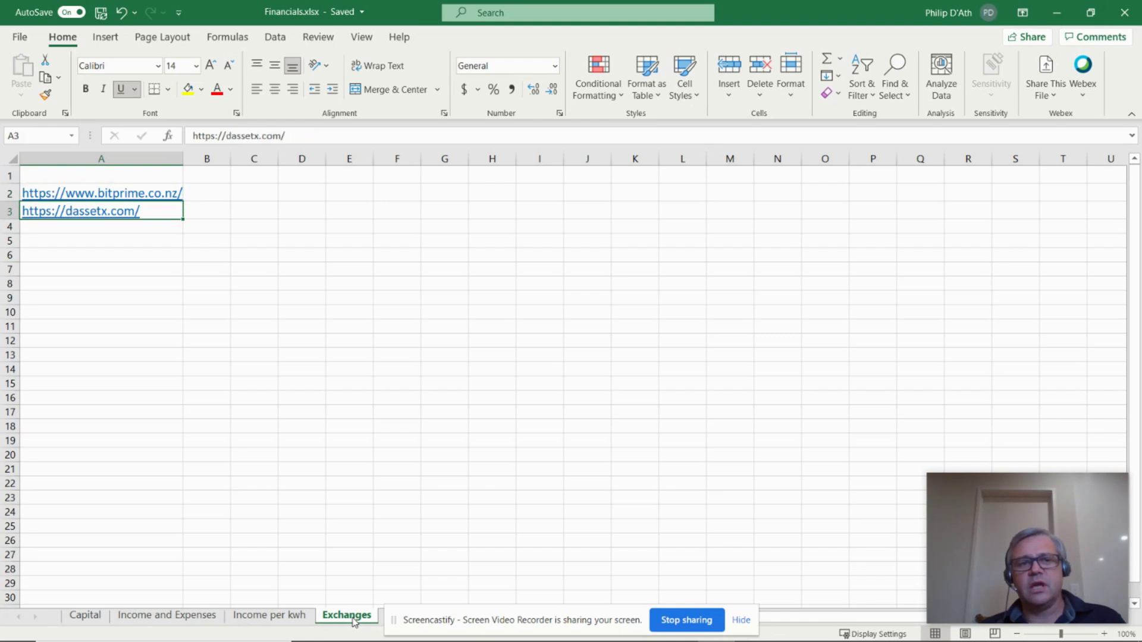